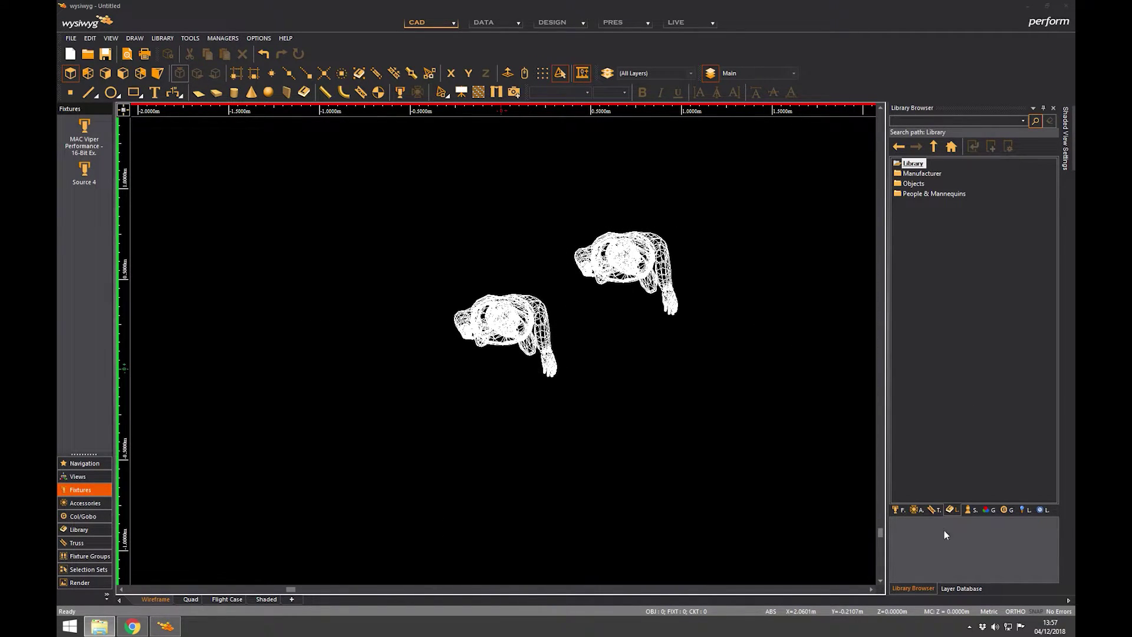
Open the Layer Database listing the Ungrouped and Main layers.
left_click(973, 588)
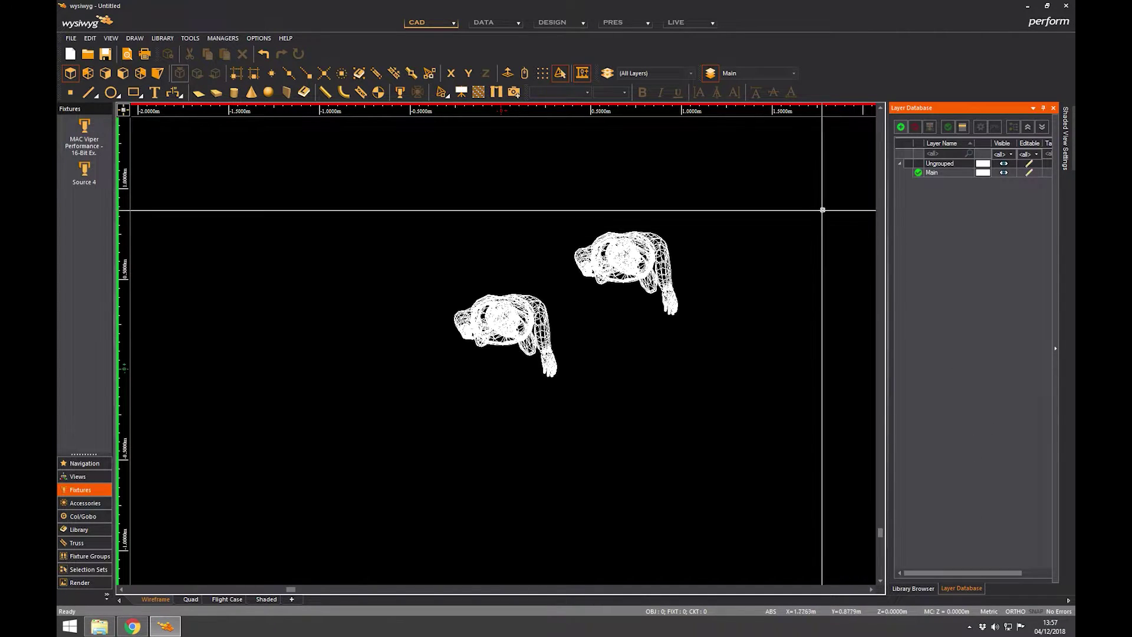
left_click(710, 74)
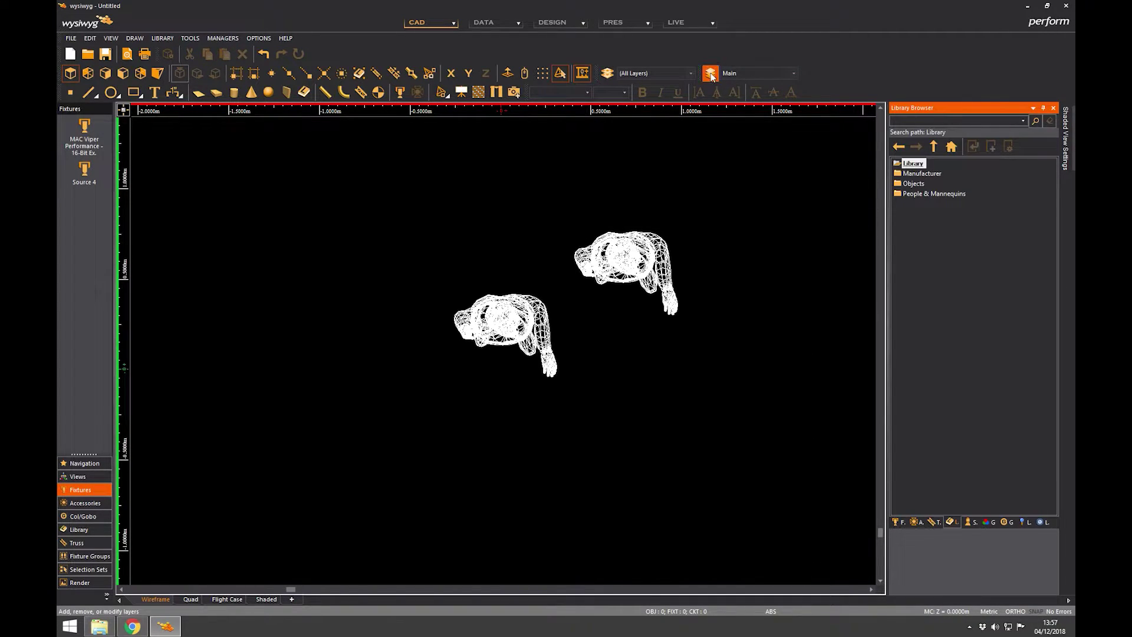
left_click(710, 74)
left_click(711, 75)
left_click(711, 75)
Hide and restore the Scene toolbar, then open the Scene Database showing All Layers.
right_click(835, 61)
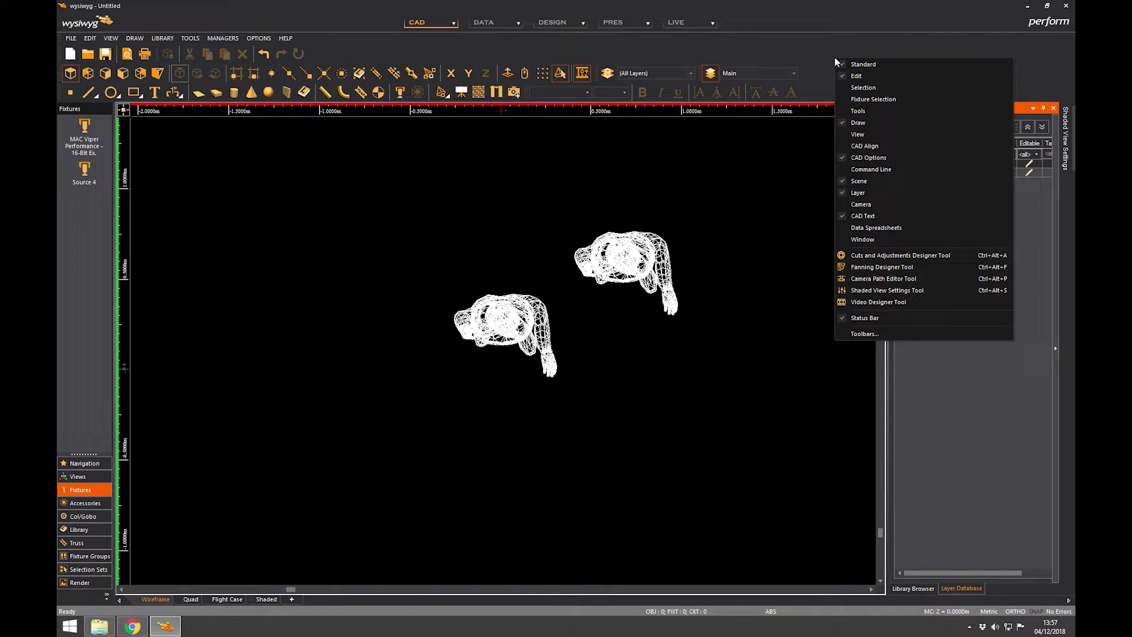
left_click(863, 185)
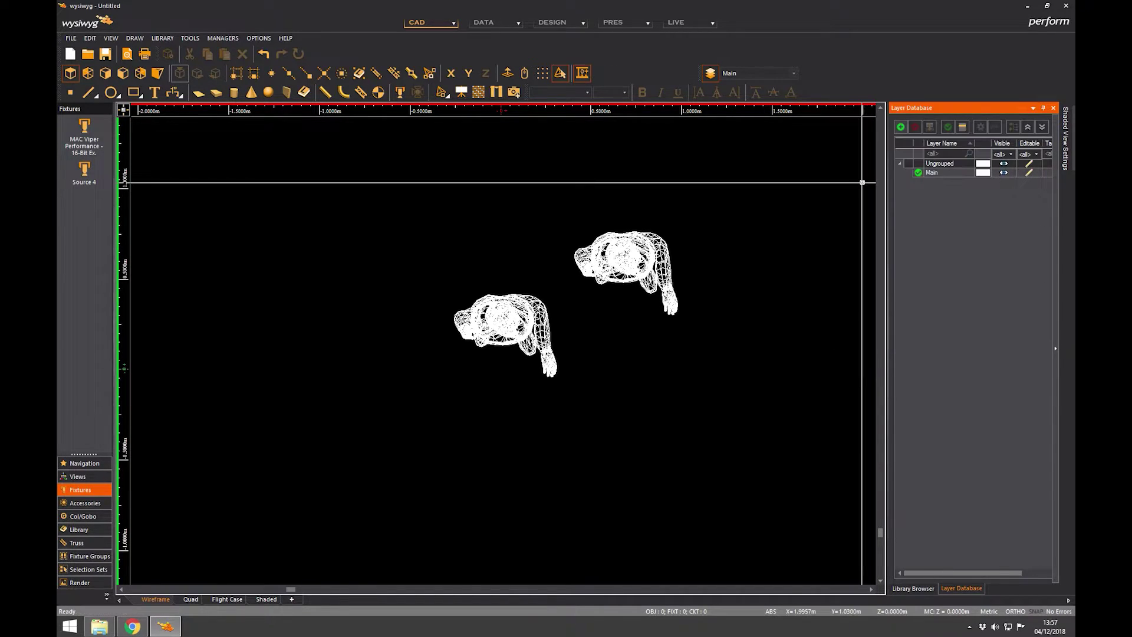
right_click(828, 64)
left_click(857, 186)
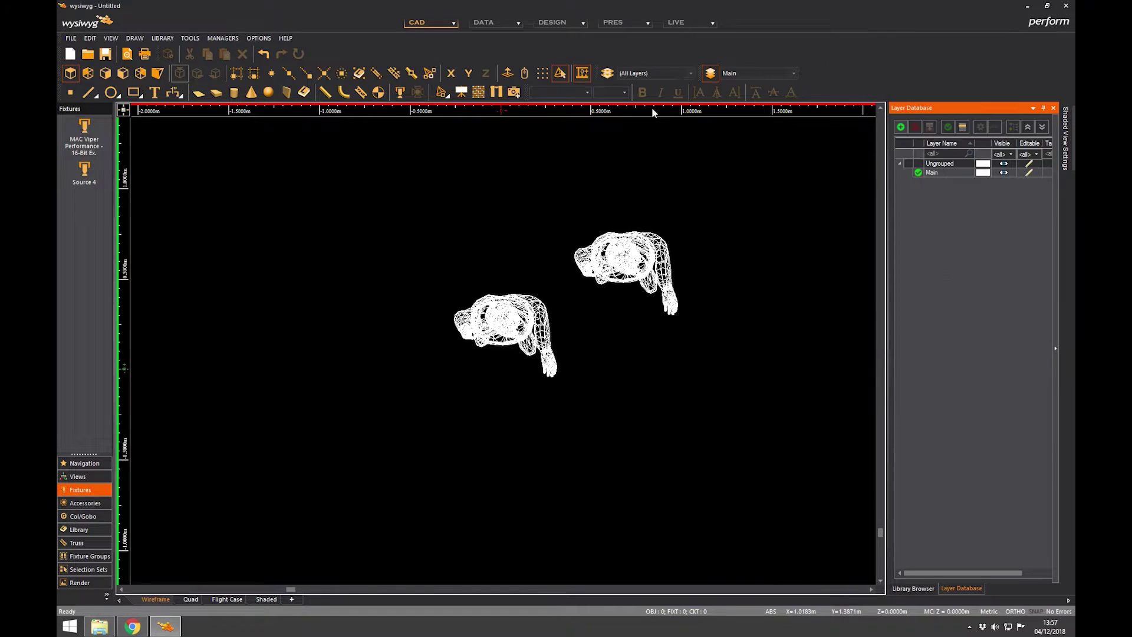
left_click(607, 73)
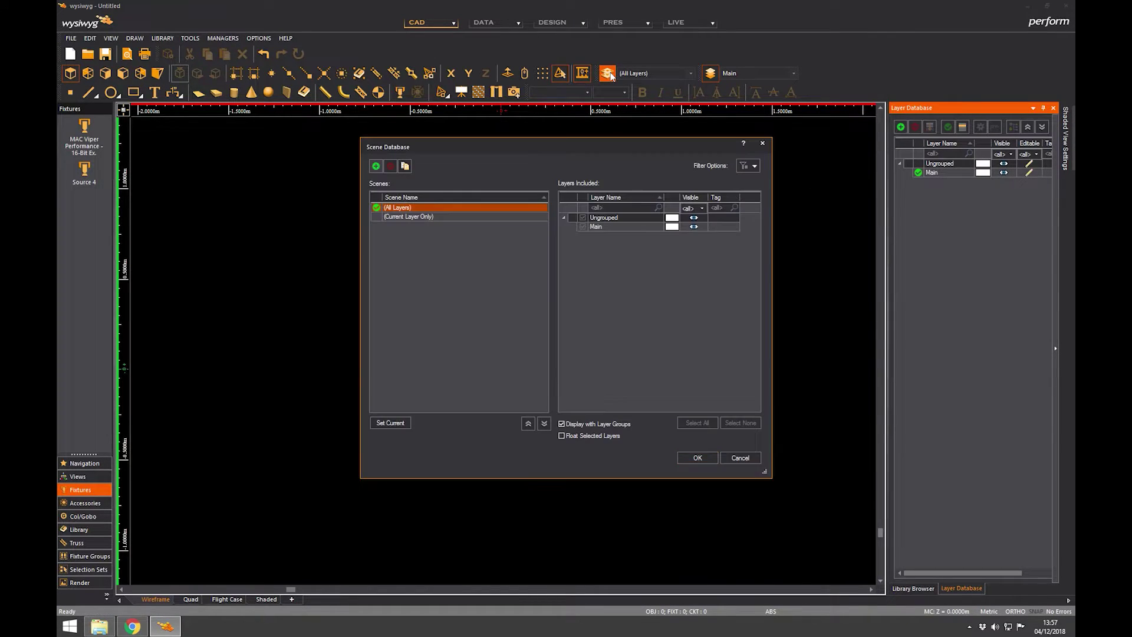
Close the Scene Database and keep Main as the current layer in the Layer Database.
left_click(763, 143)
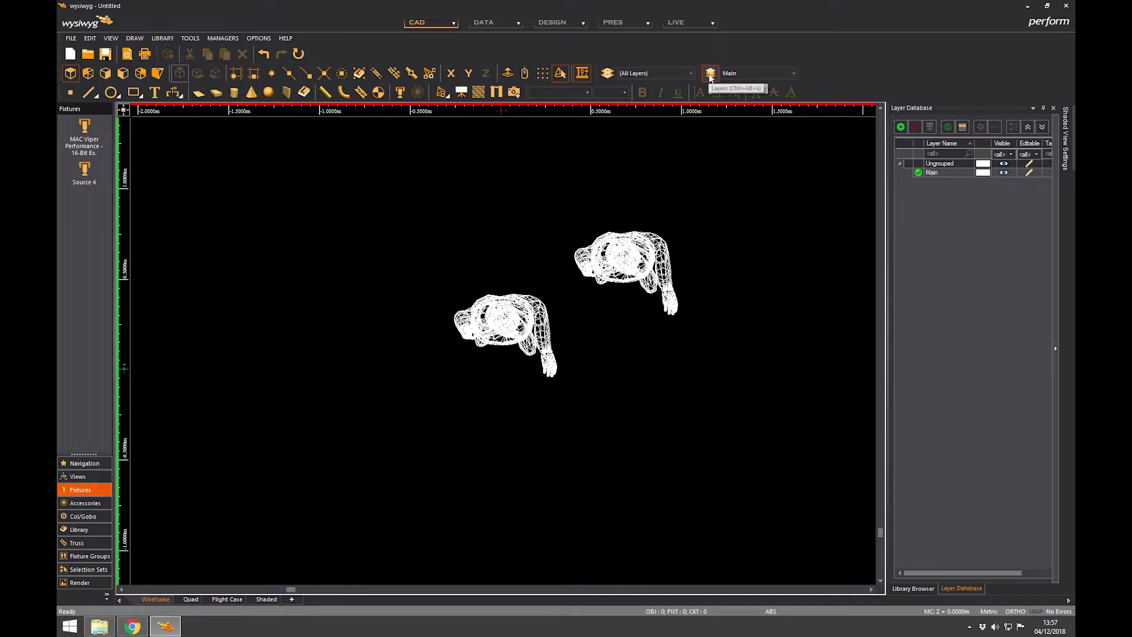
left_click(794, 74)
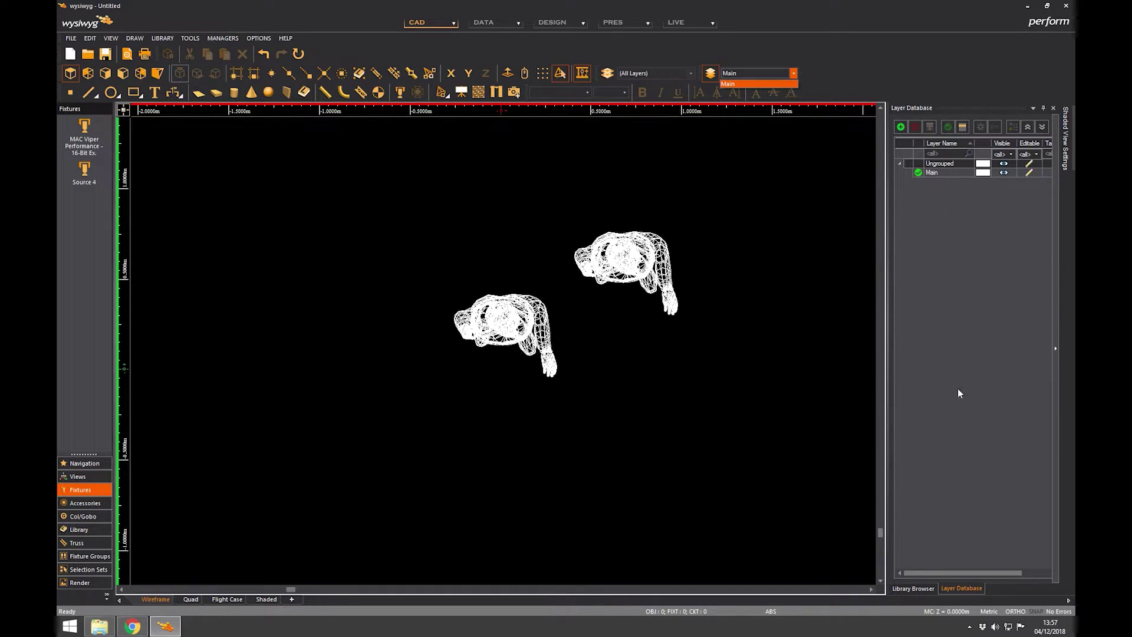
left_click(798, 69)
left_click(956, 240)
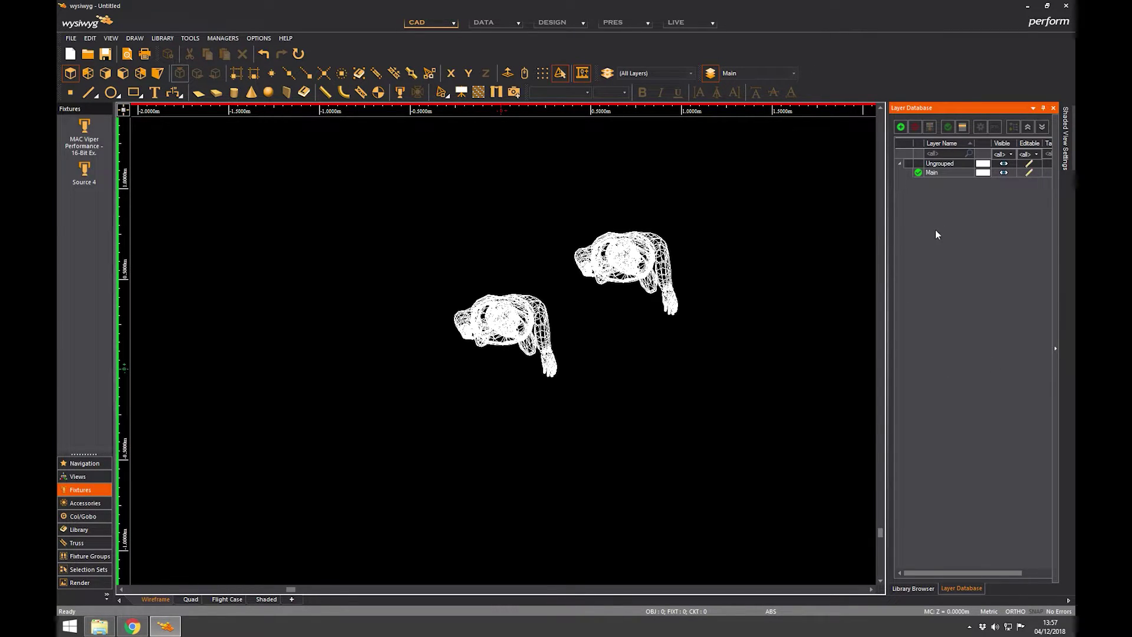
Add a magenta layer named Man1 and make it the current layer.
left_click(945, 172)
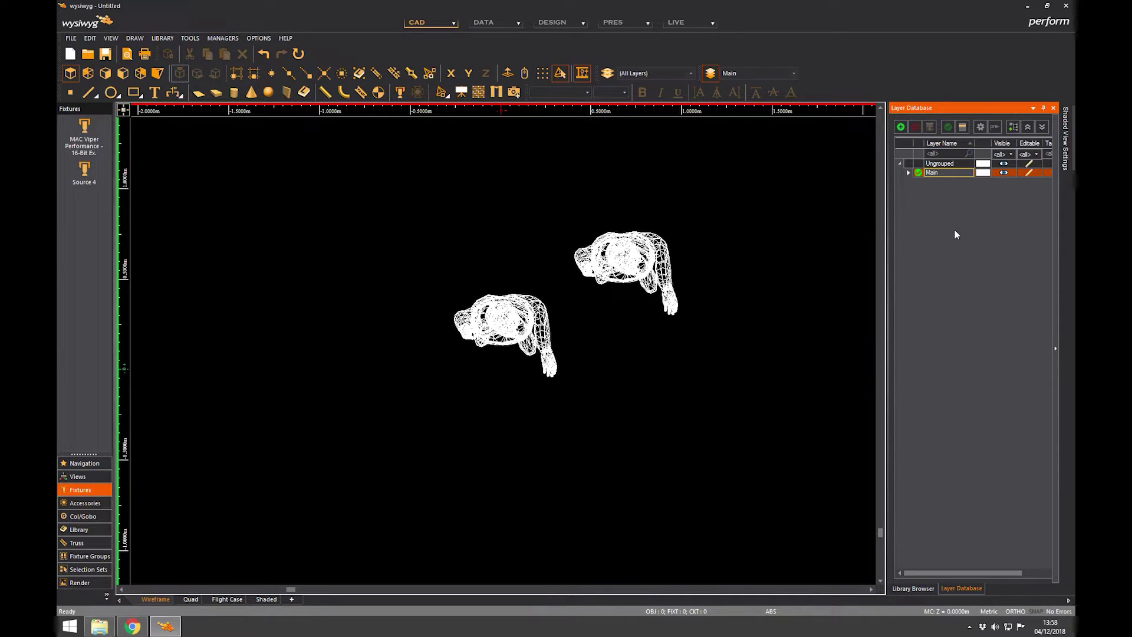
left_click(903, 127)
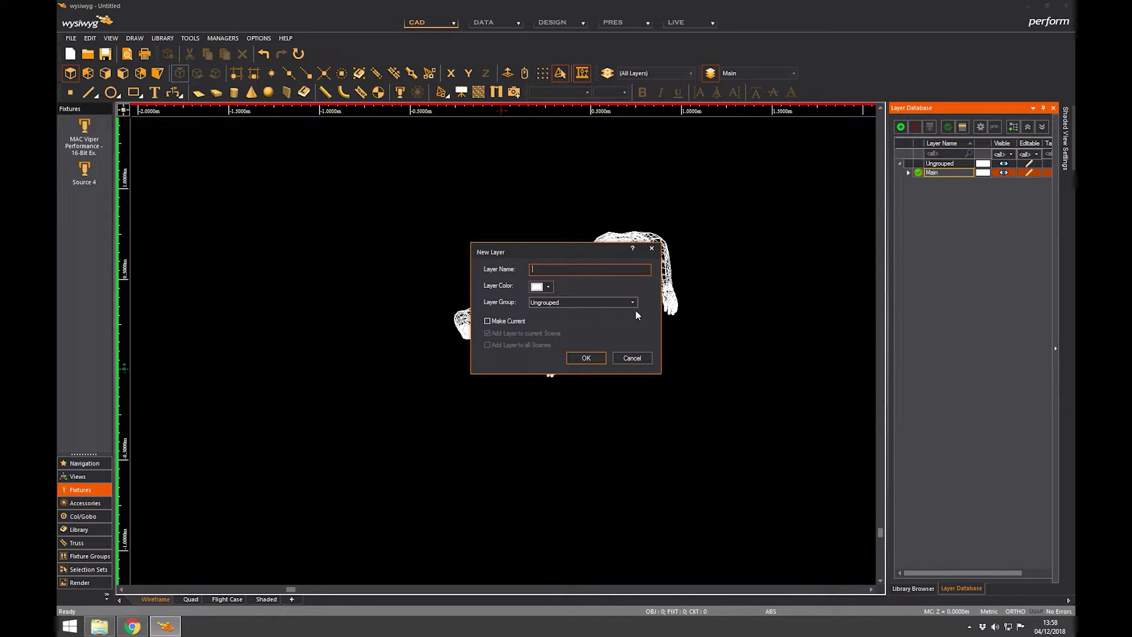
type("Man1")
left_click(549, 286)
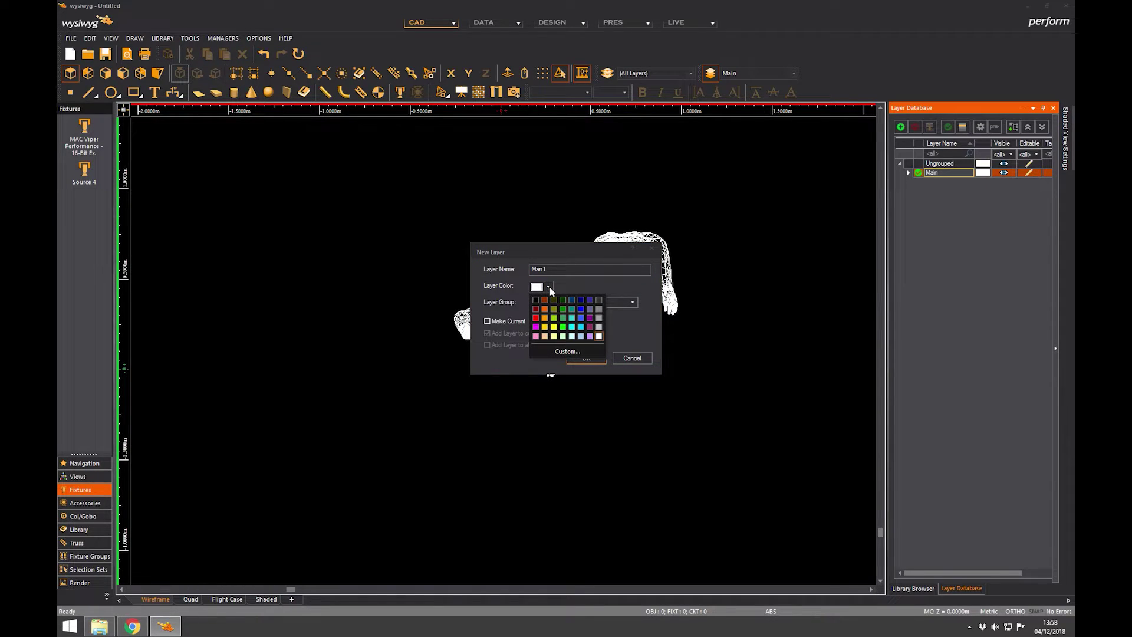
left_click(538, 329)
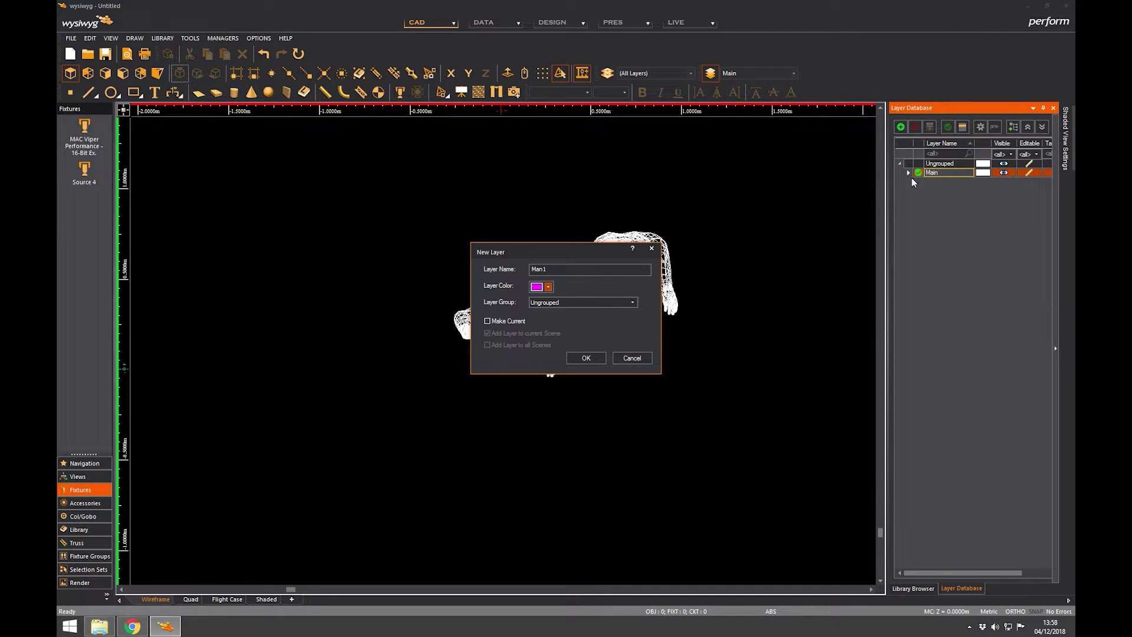
left_click(487, 320)
left_click(586, 358)
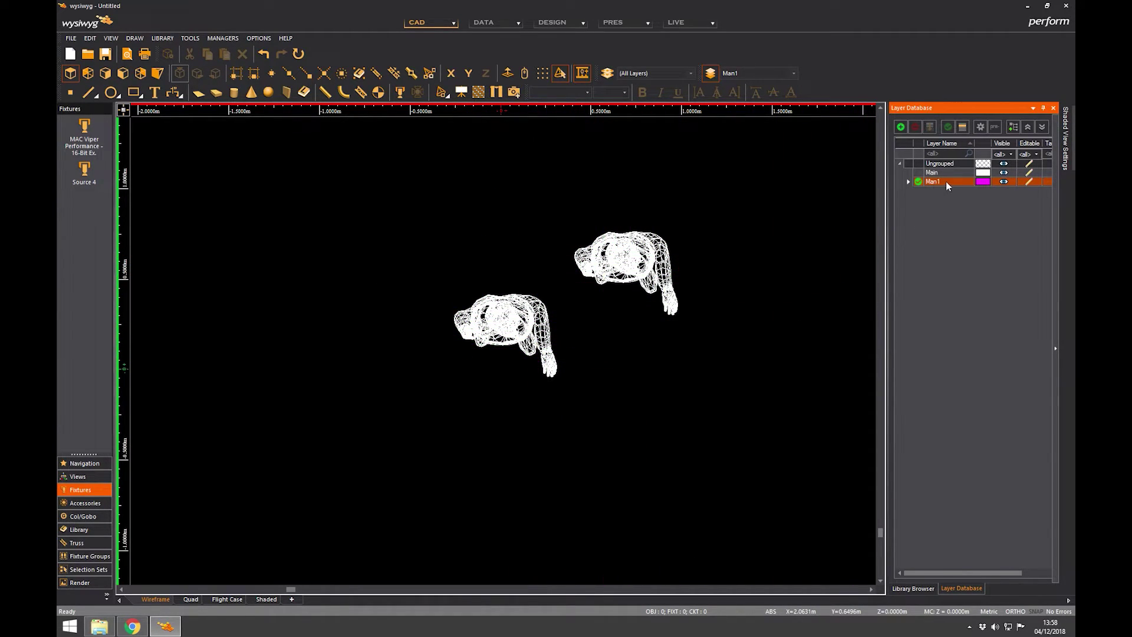
Add a new layer named Man2 with blue layer colour.
left_click(901, 127)
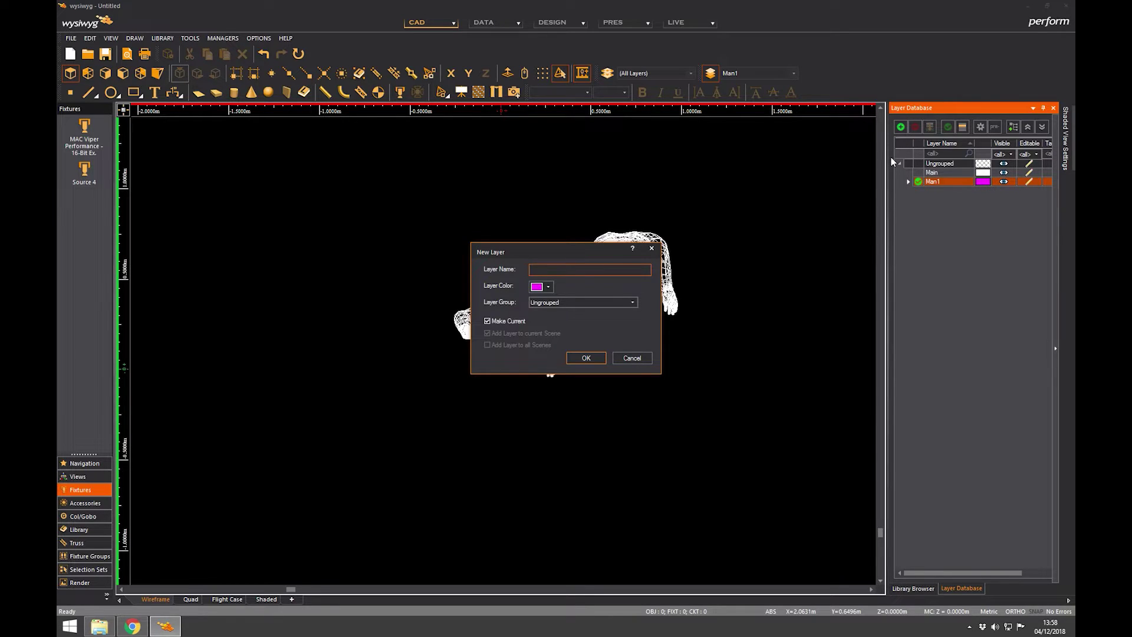
type("Man2")
left_click(549, 287)
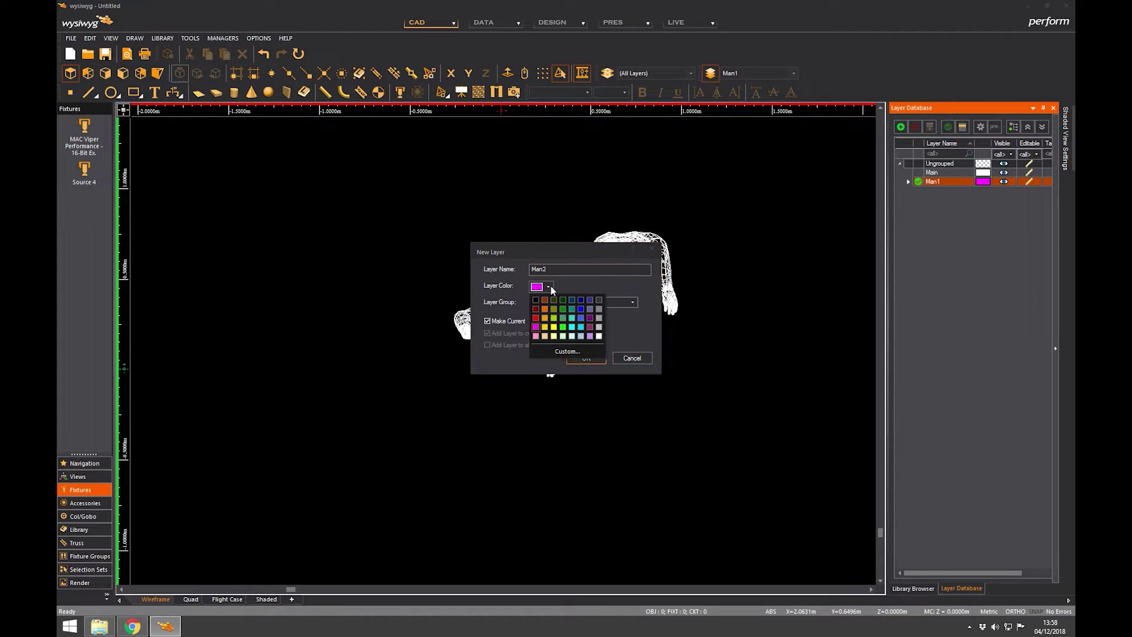
left_click(580, 308)
left_click(587, 358)
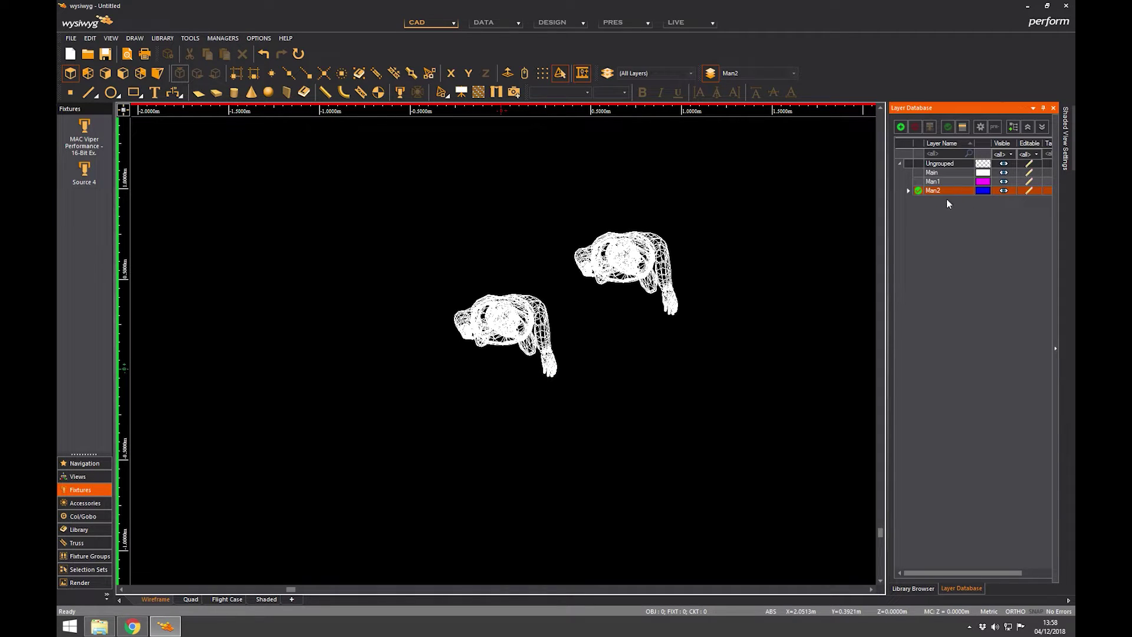
Make Main the current layer again.
left_click(943, 173)
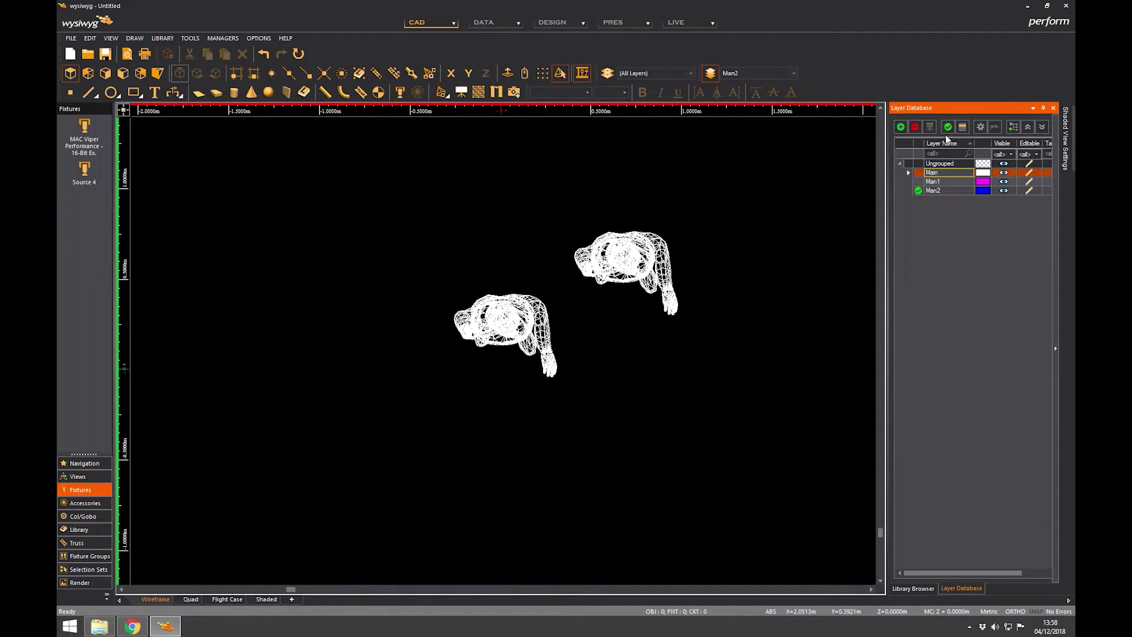
left_click(947, 127)
left_click(937, 182)
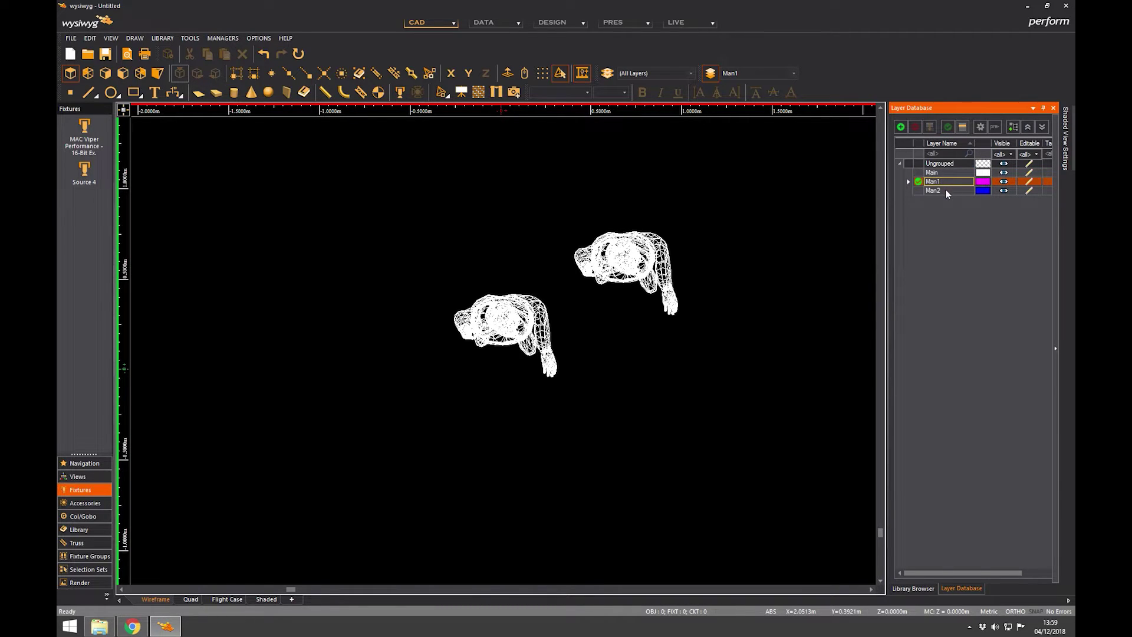
left_click(940, 172)
left_click(948, 127)
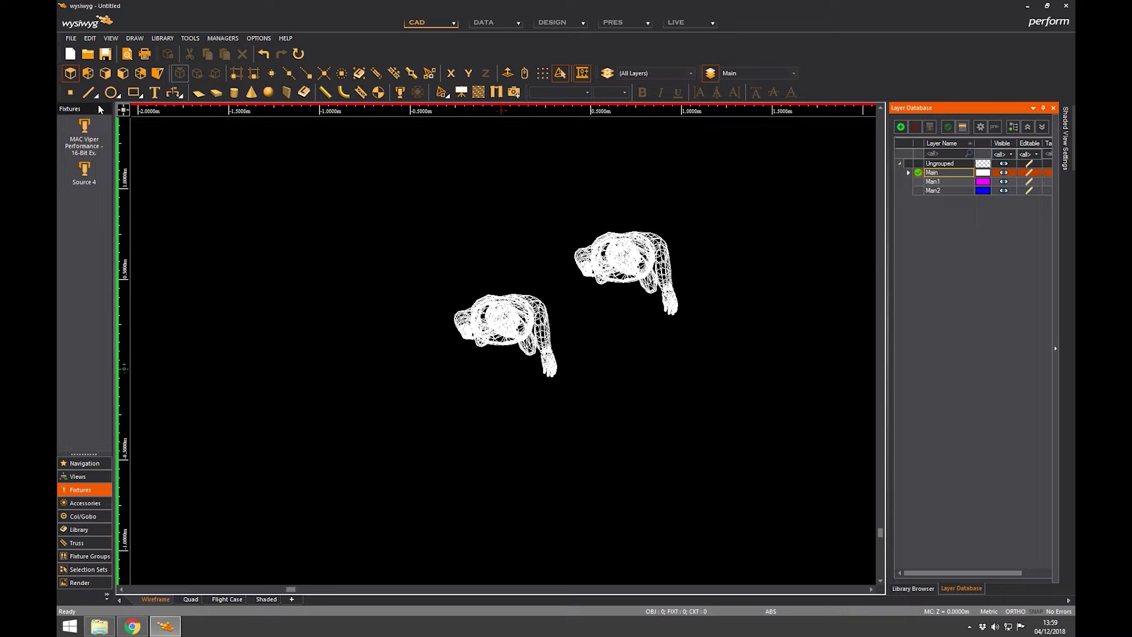
Draw a circle of radius 1.2192m on the Main layer around the figures.
left_click(111, 93)
left_click(372, 290)
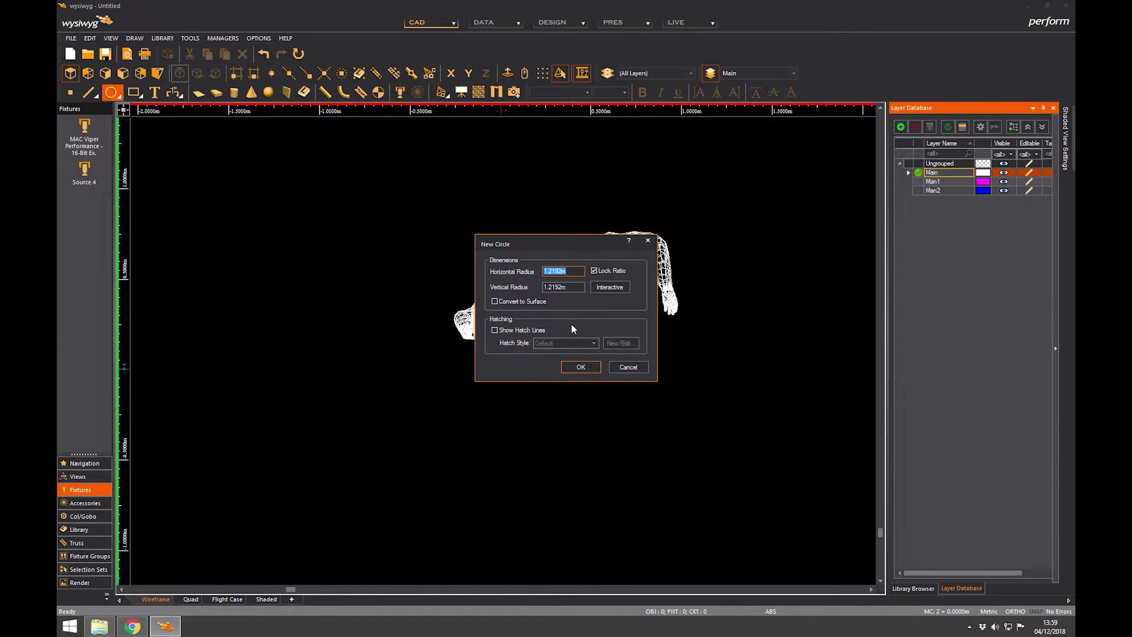
left_click(581, 367)
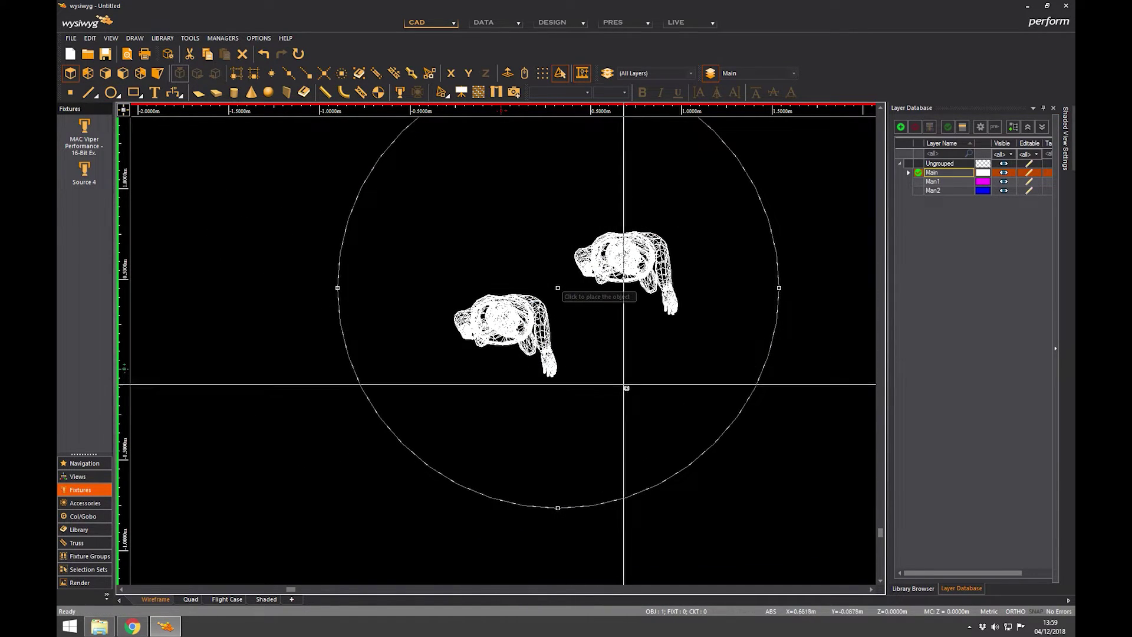
left_click(771, 450)
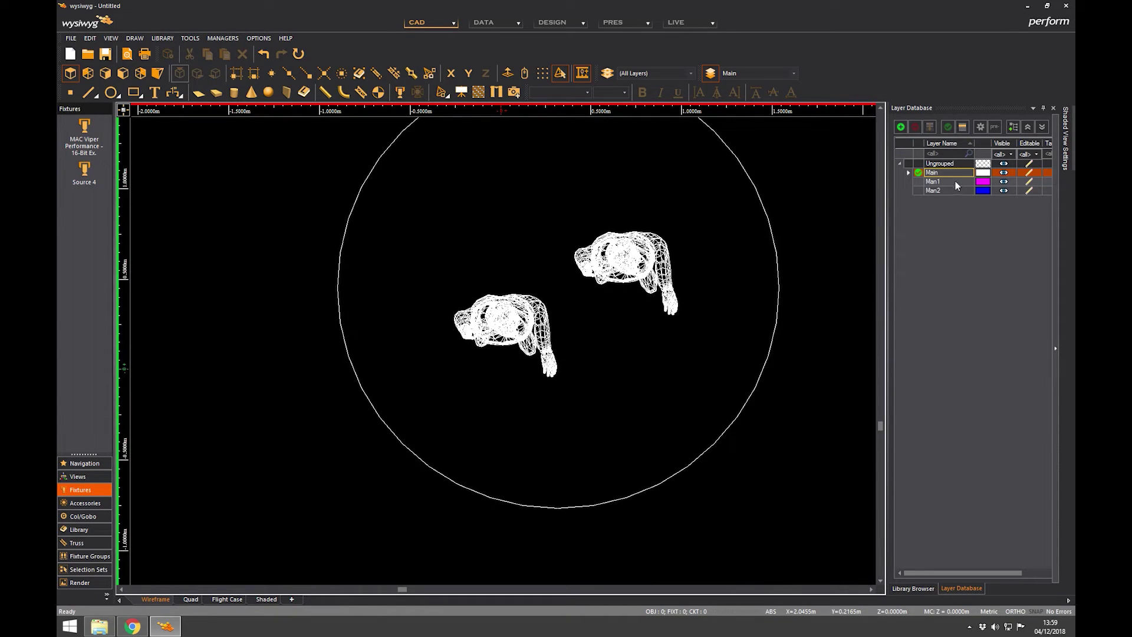
Make Man1 the current layer, check Main's visibility toggle, and select the left figure.
left_click(1006, 172)
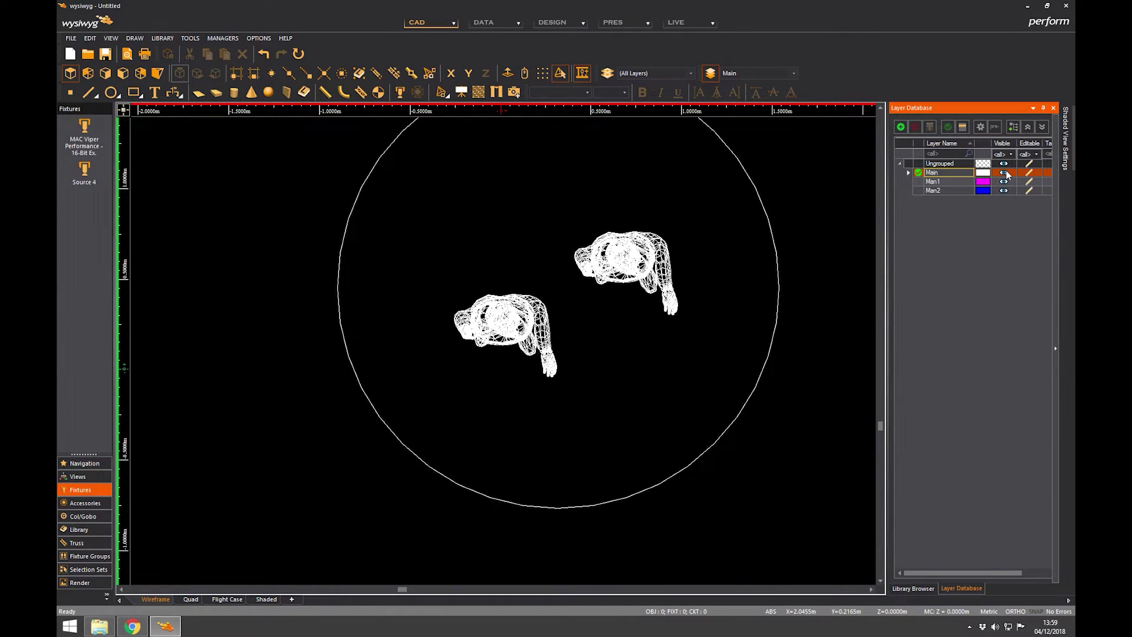
left_click(943, 181)
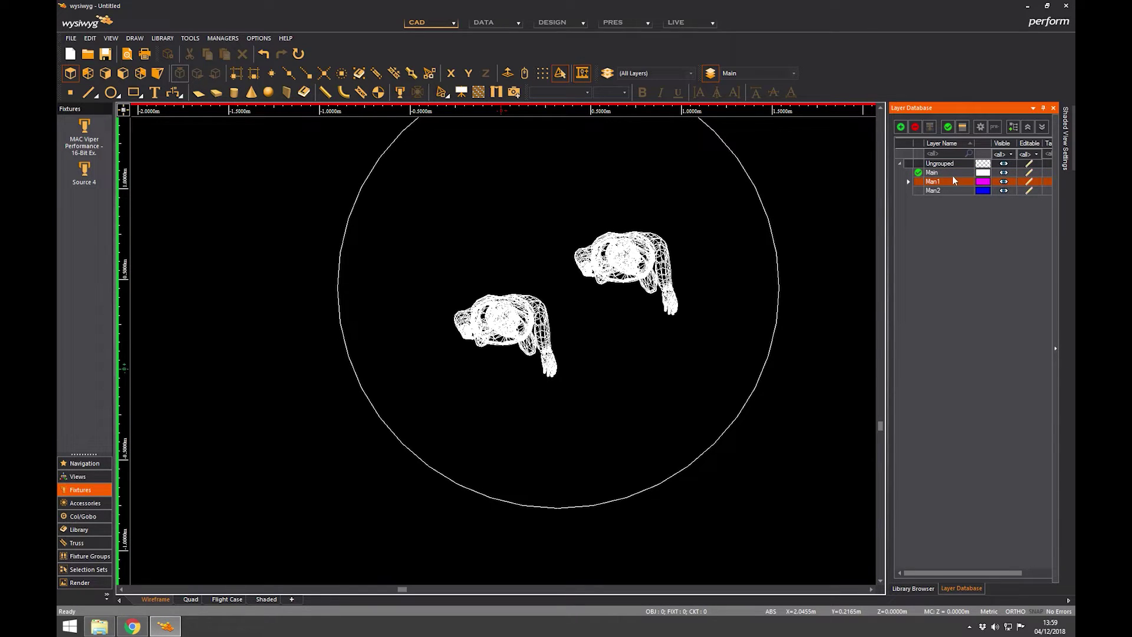
left_click(947, 126)
left_click(1005, 172)
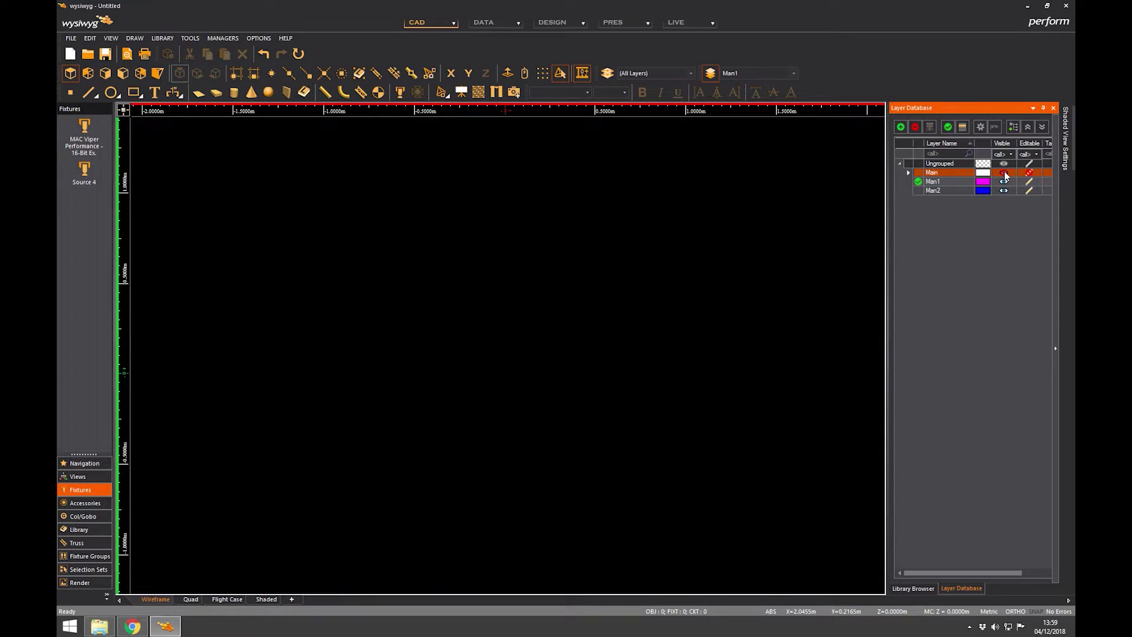
left_click(1004, 172)
left_click(1004, 173)
left_click(1004, 172)
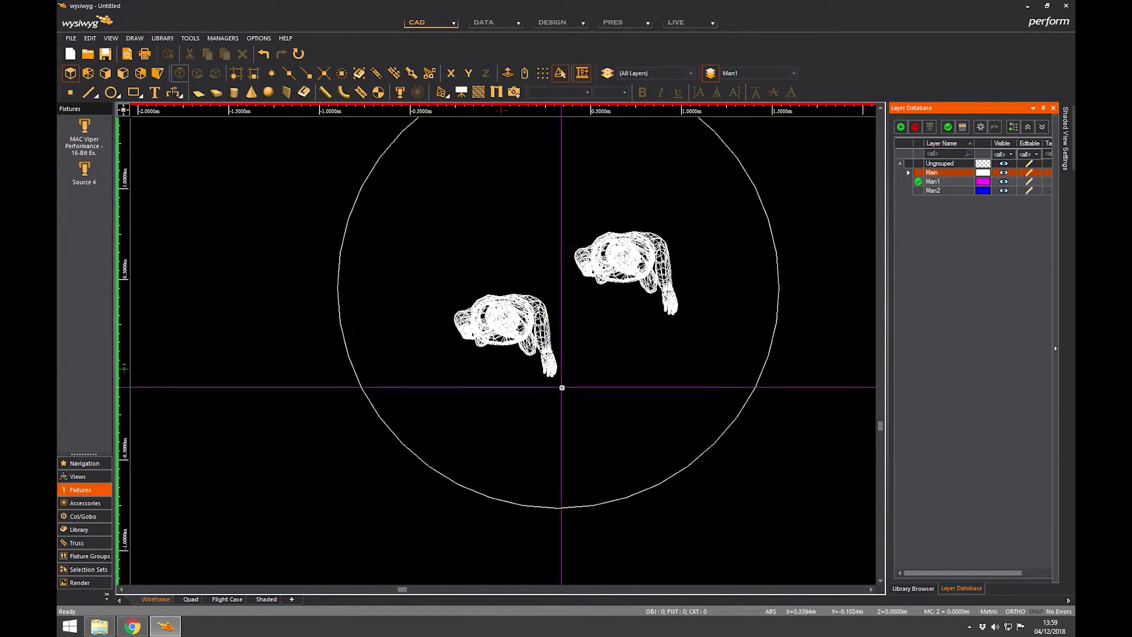
left_click(519, 350)
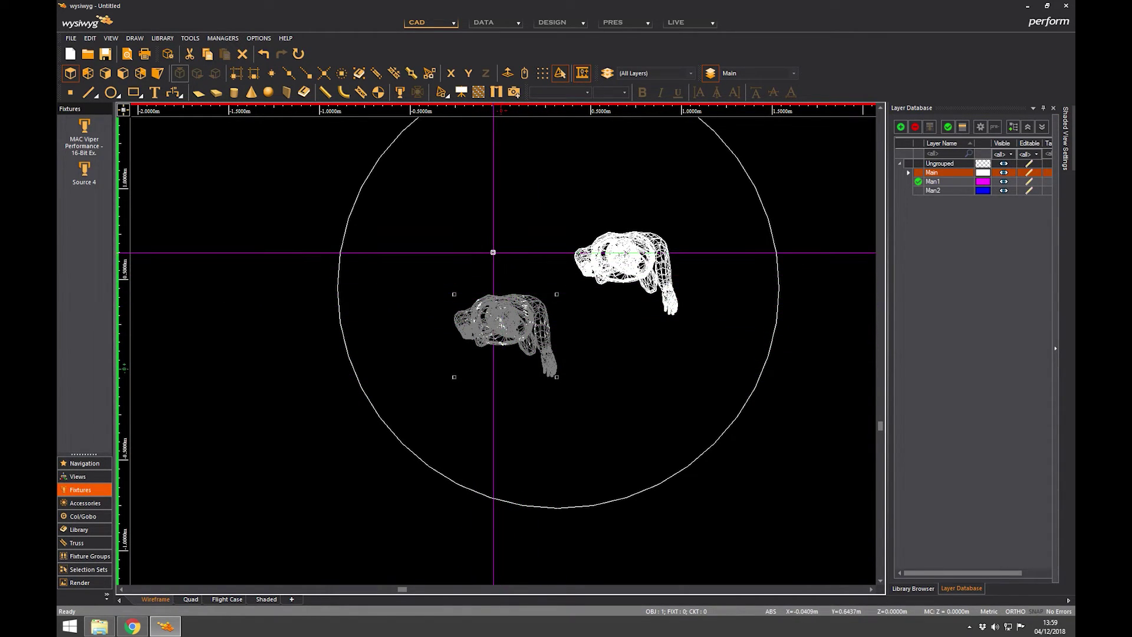
Assign the left figure to layer Man1 in its Properties, keeping line weight by layer, and apply.
right_click(493, 252)
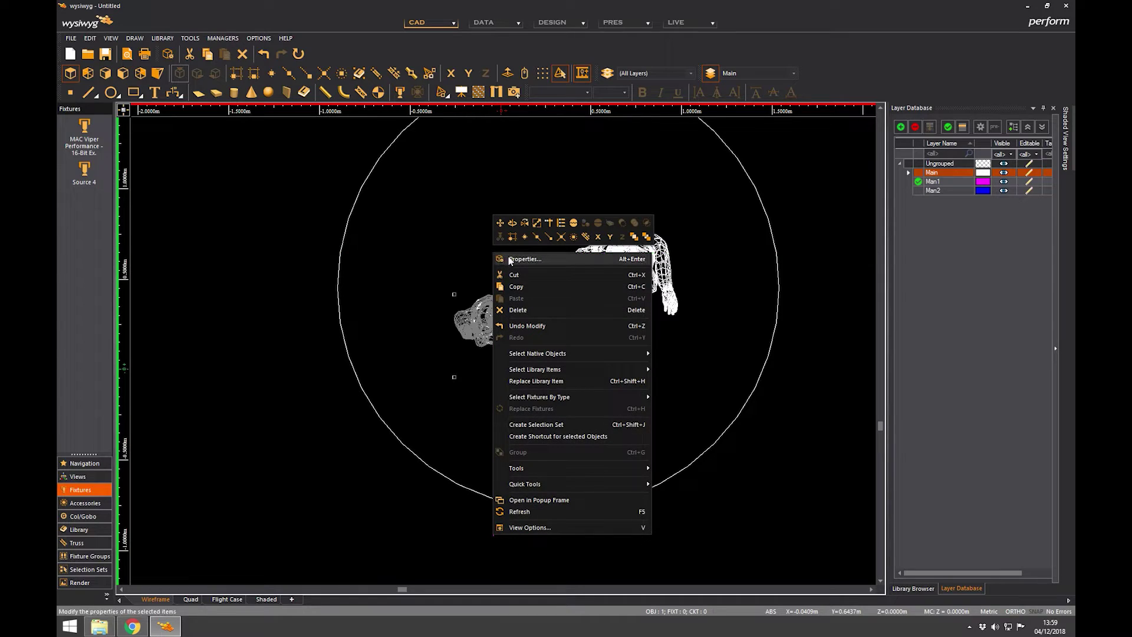
left_click(518, 260)
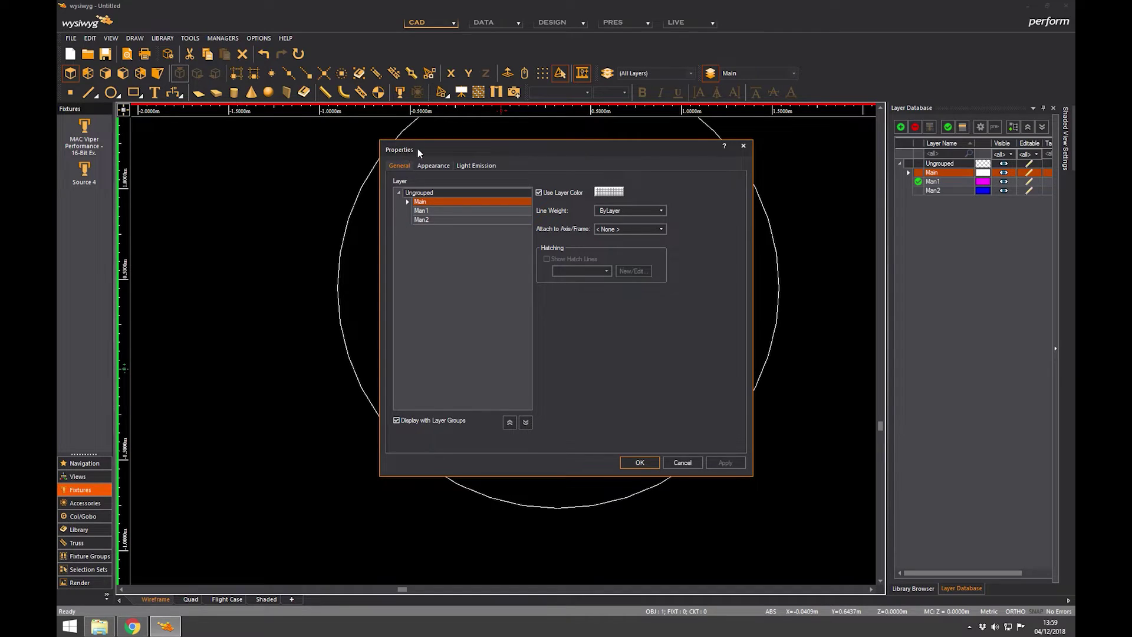
left_click_drag(418, 149, 435, 149)
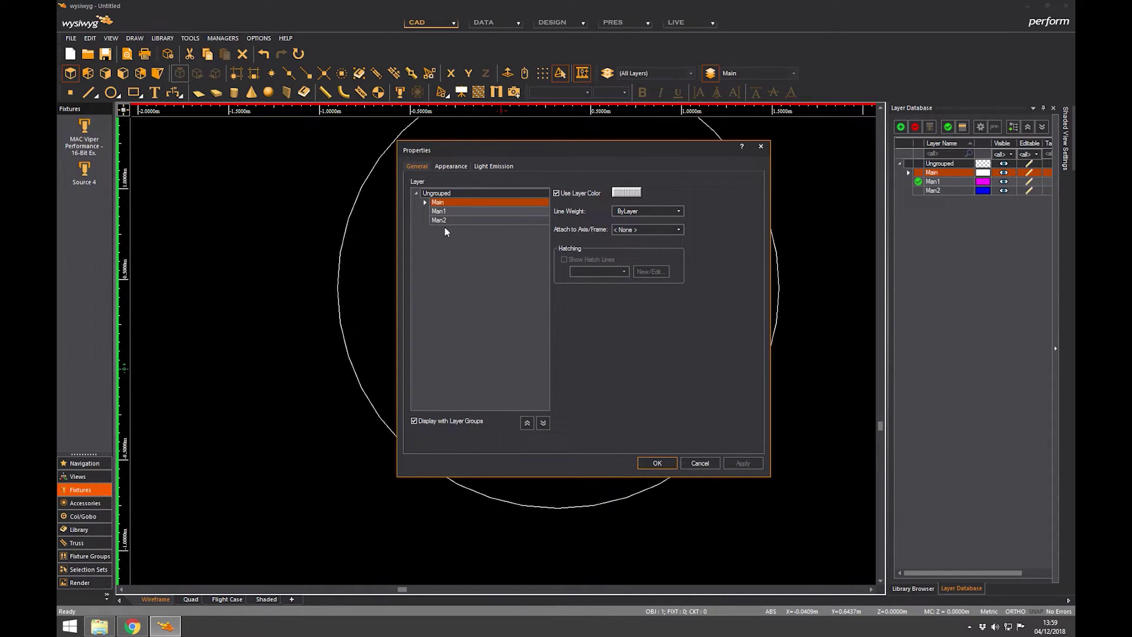
left_click(455, 211)
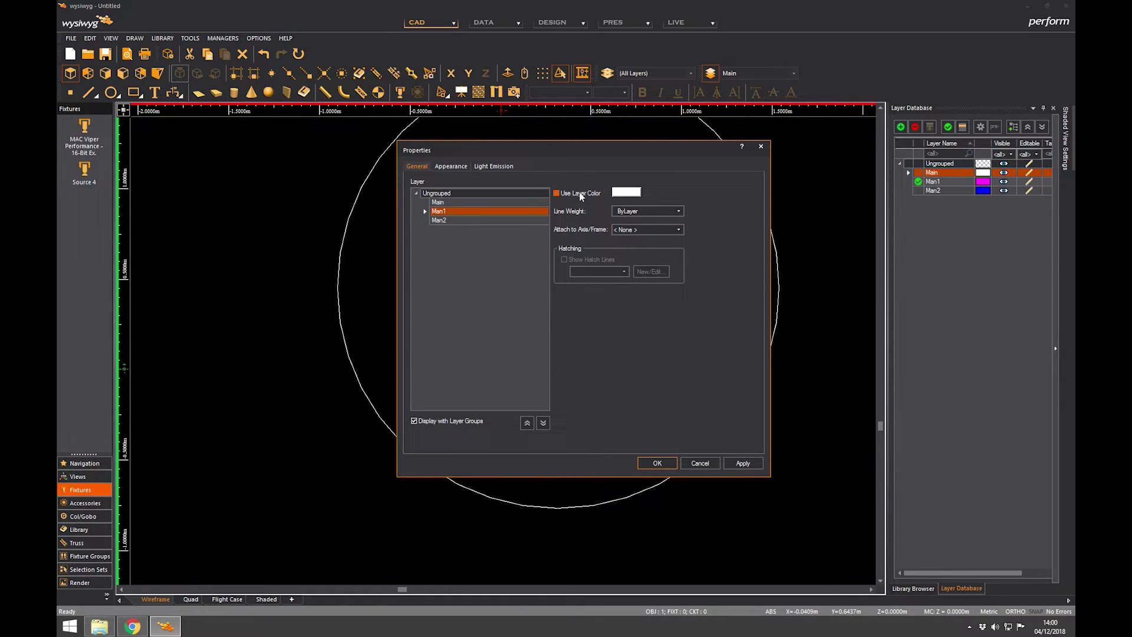
left_click(672, 211)
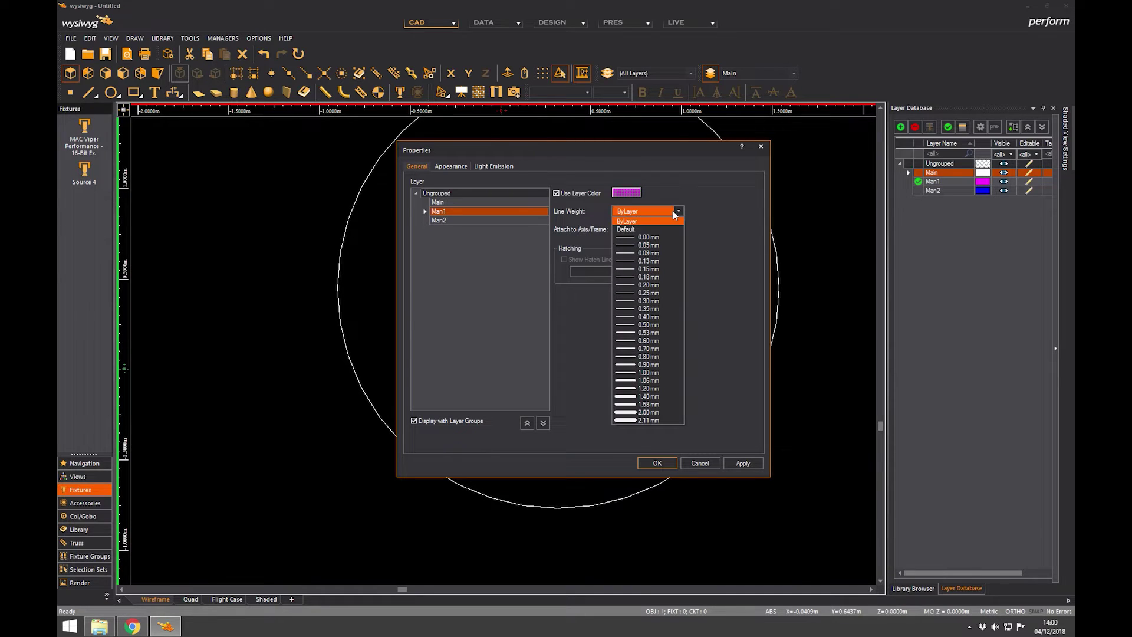
left_click(673, 211)
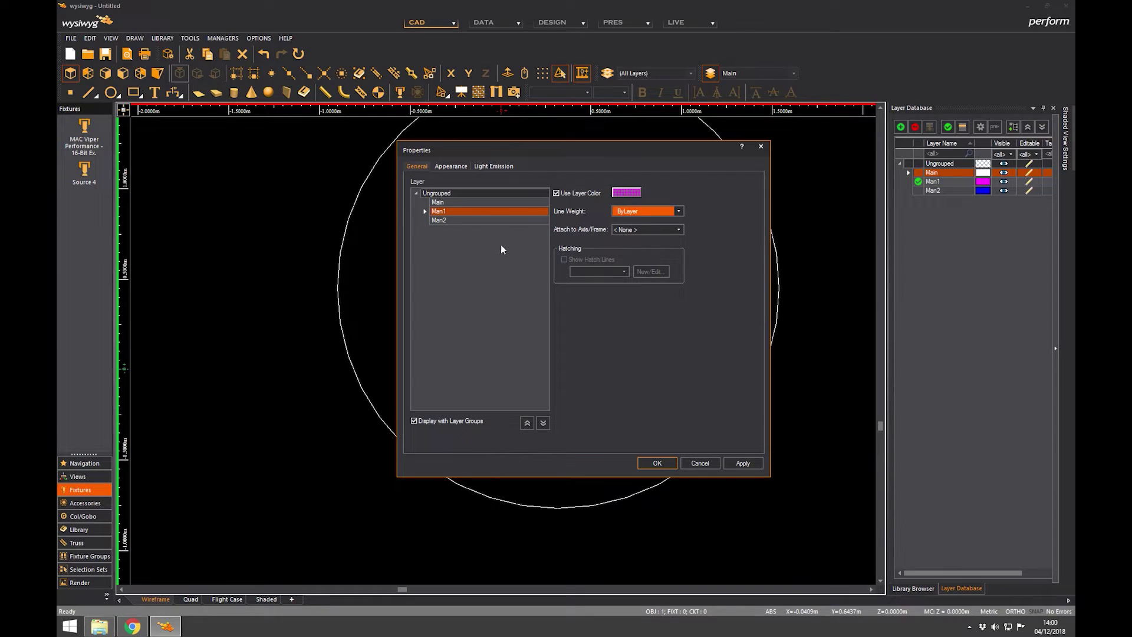
left_click(742, 462)
Preview the figure on Man2, revert it to Man1, confirm, and select the white figure.
left_click_drag(583, 149, 819, 178)
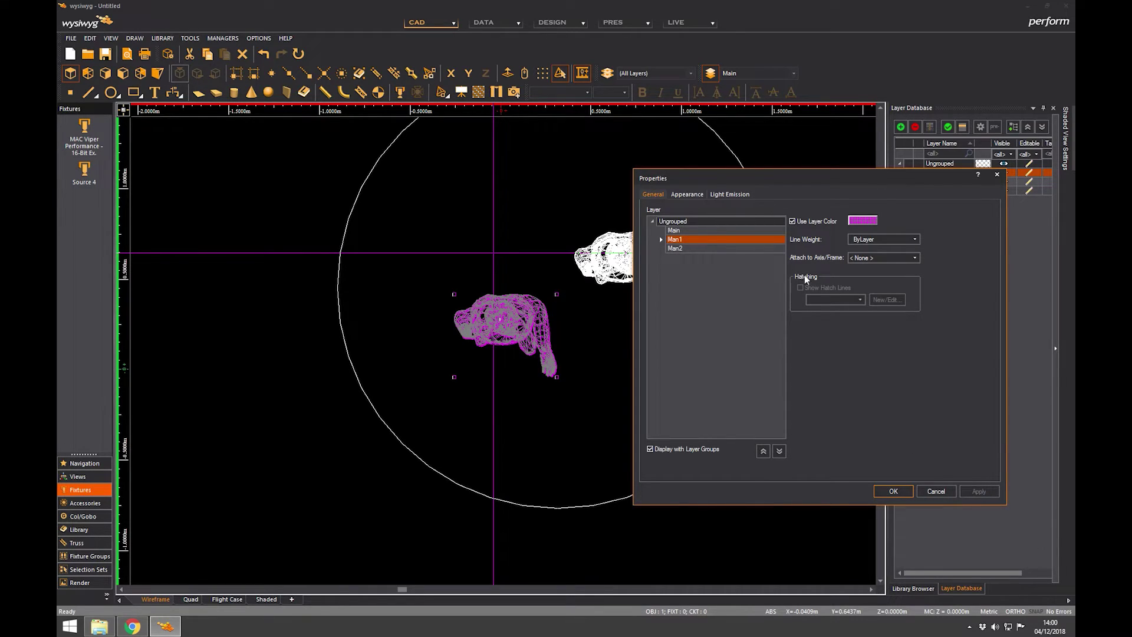
left_click(698, 248)
left_click(980, 493)
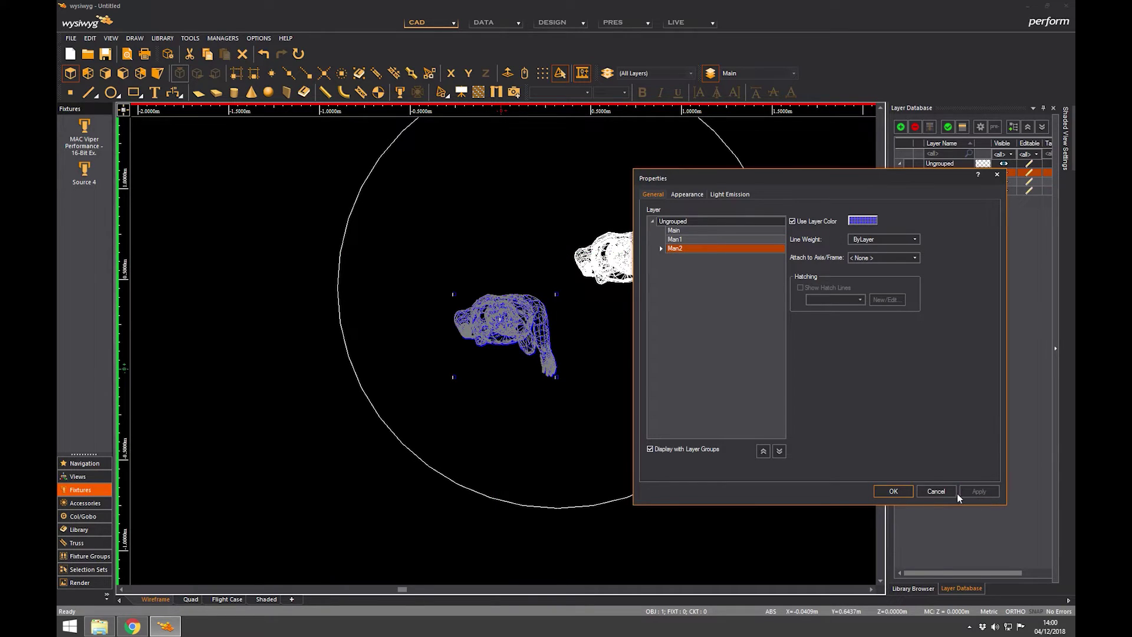
left_click(699, 241)
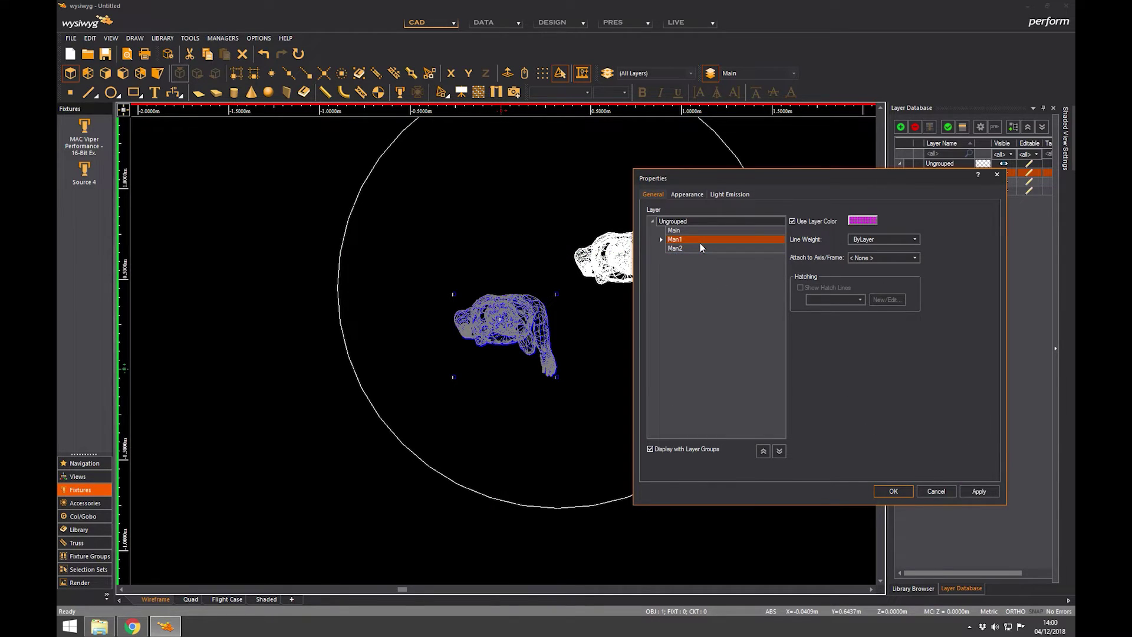
left_click(893, 491)
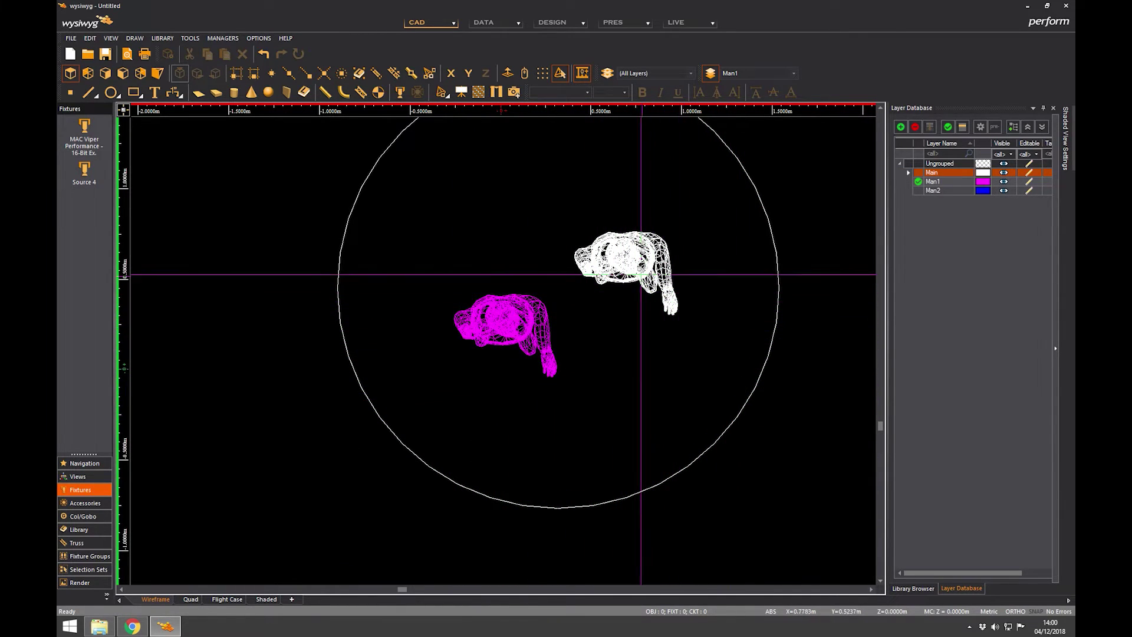
left_click(641, 269)
Assign the white right figure to layer Man2 so it shows blue.
right_click(639, 203)
left_click(660, 210)
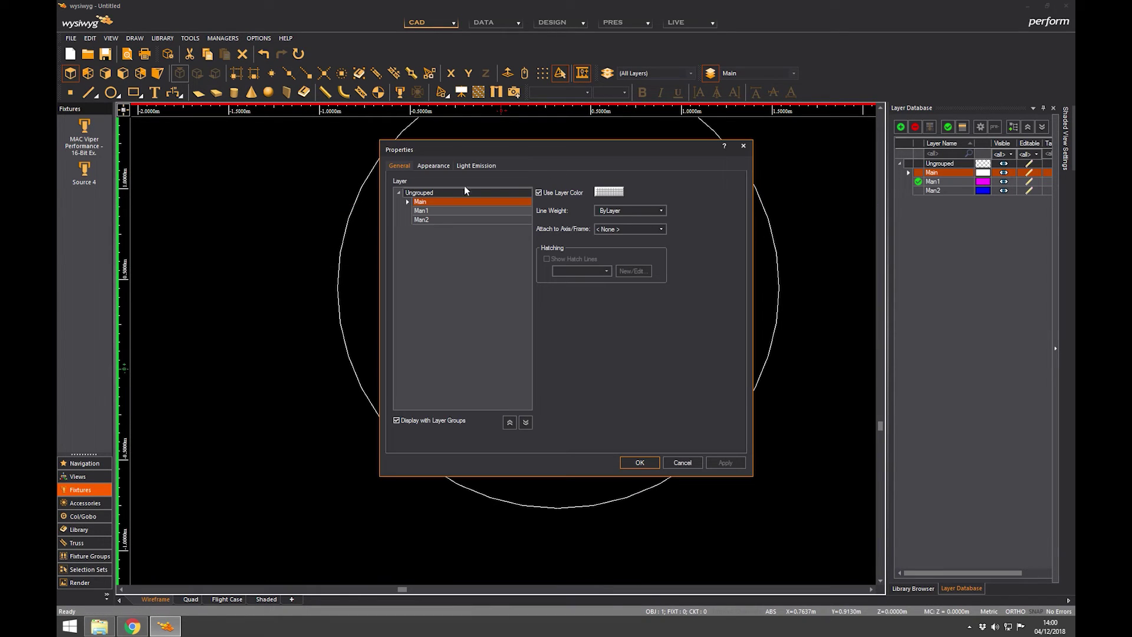
left_click(433, 220)
left_click(639, 462)
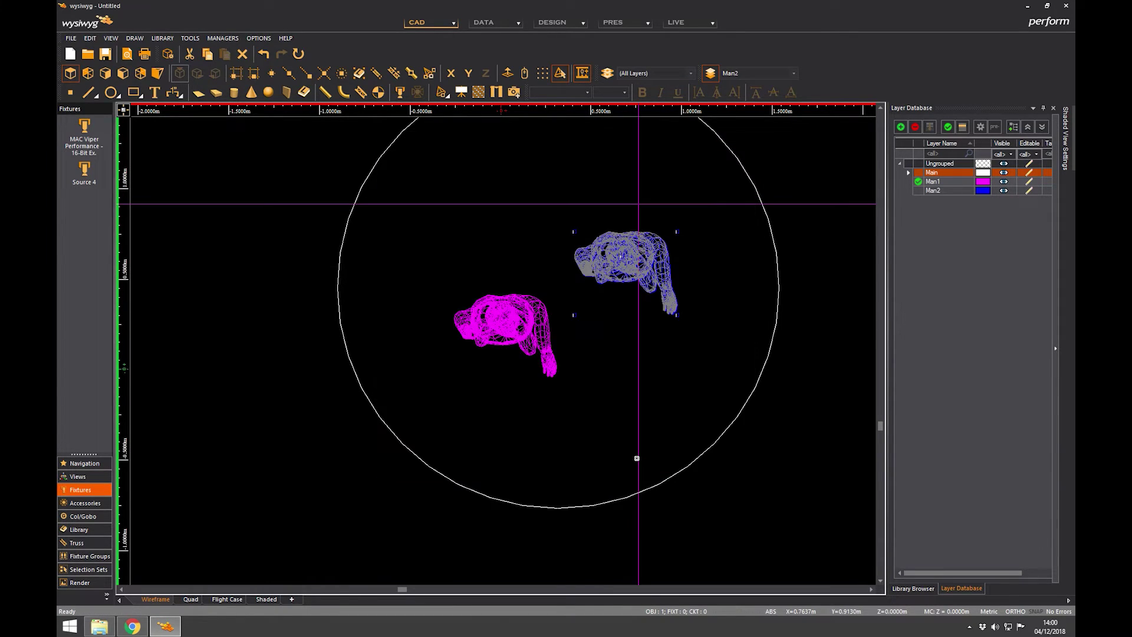
left_click(767, 278)
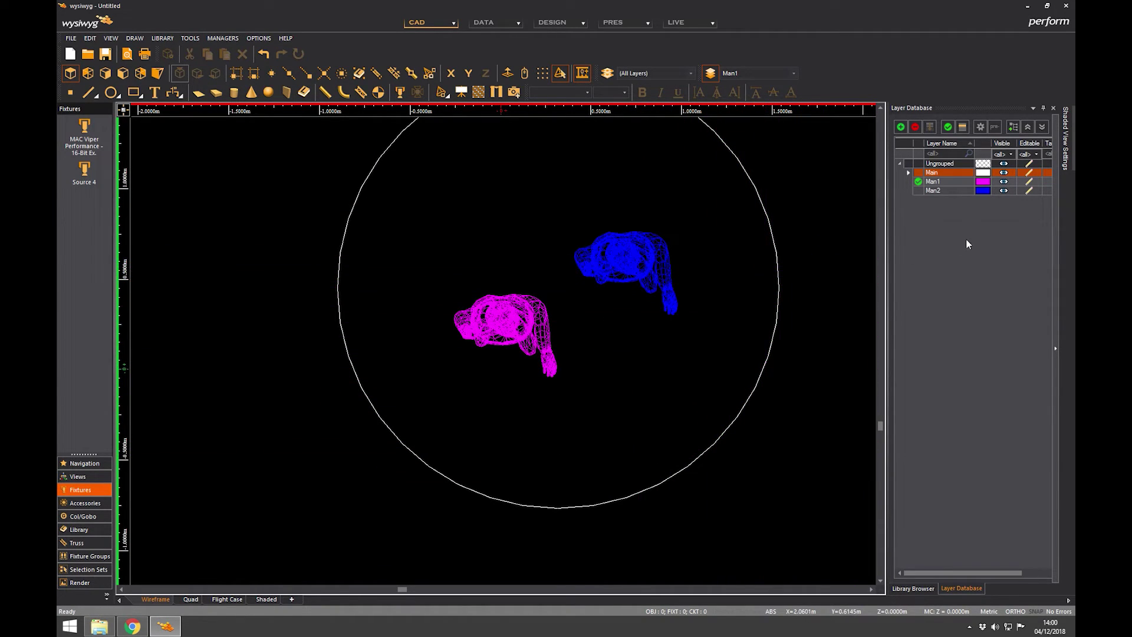
Check each layer's visibility, briefly make Man2 current, then make Main the current layer.
left_click(1004, 191)
left_click(1004, 191)
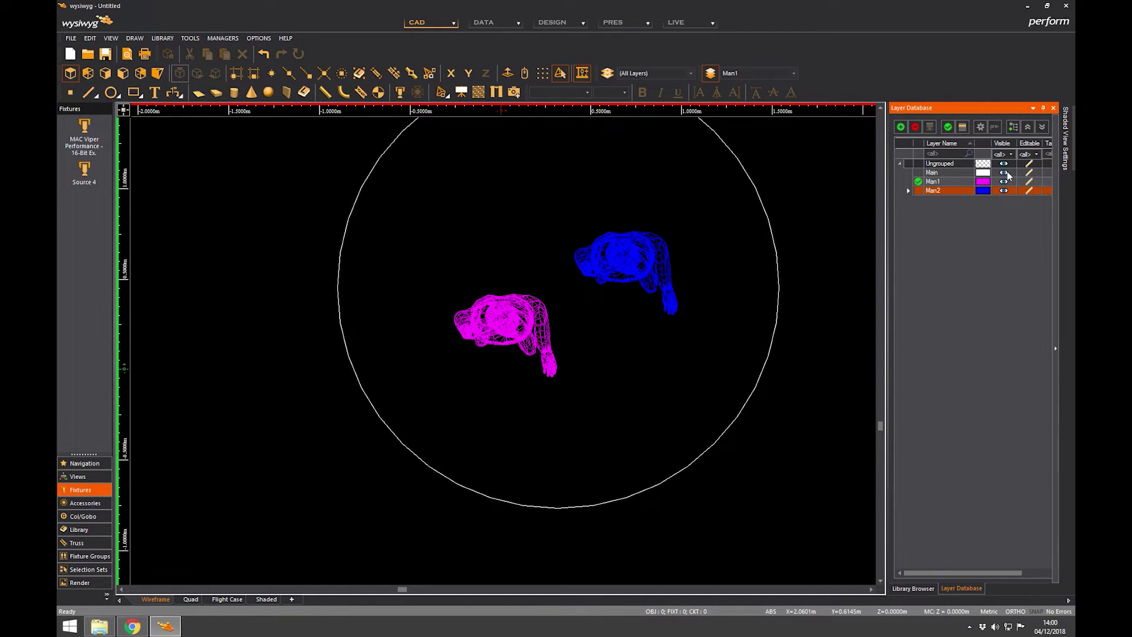
left_click(1004, 173)
left_click(1004, 173)
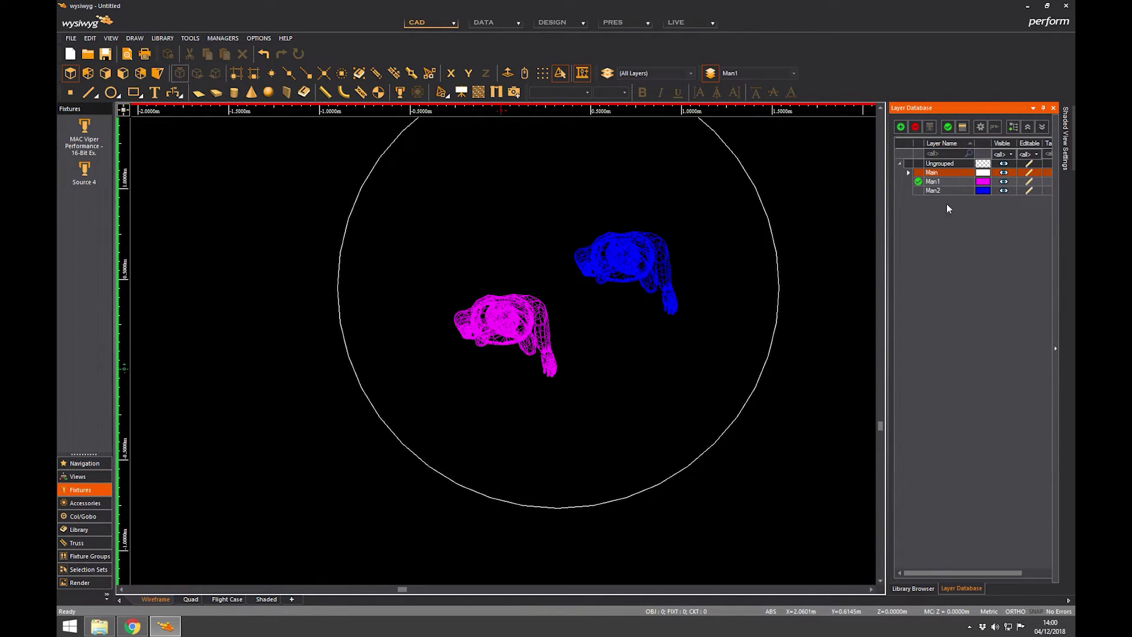
left_click(939, 190)
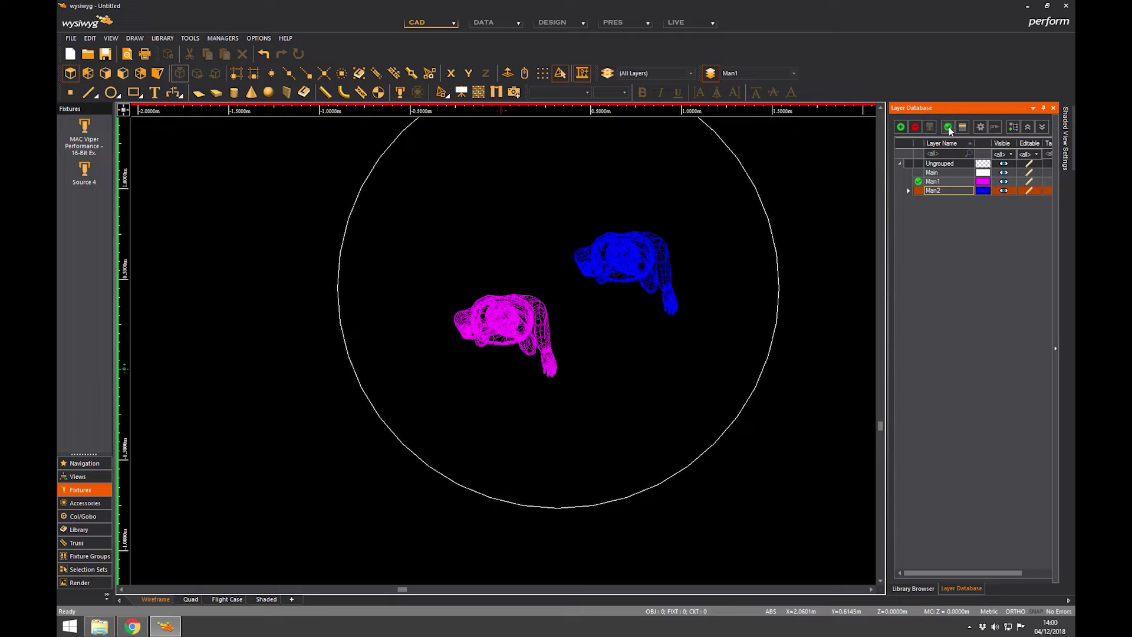
left_click(948, 127)
left_click(1005, 182)
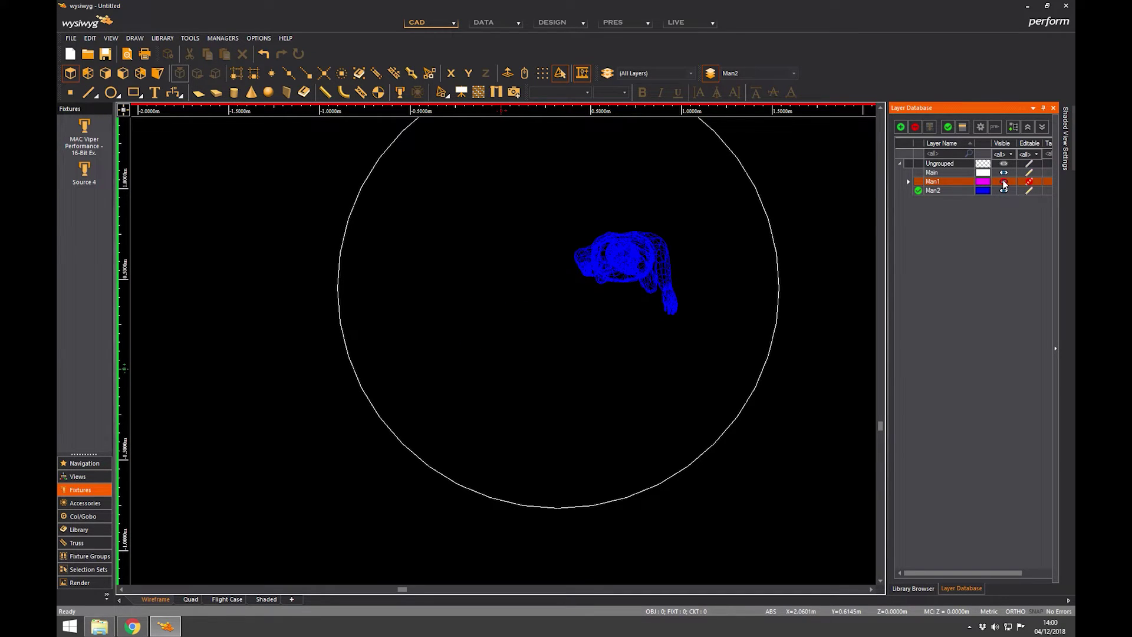
left_click(1005, 181)
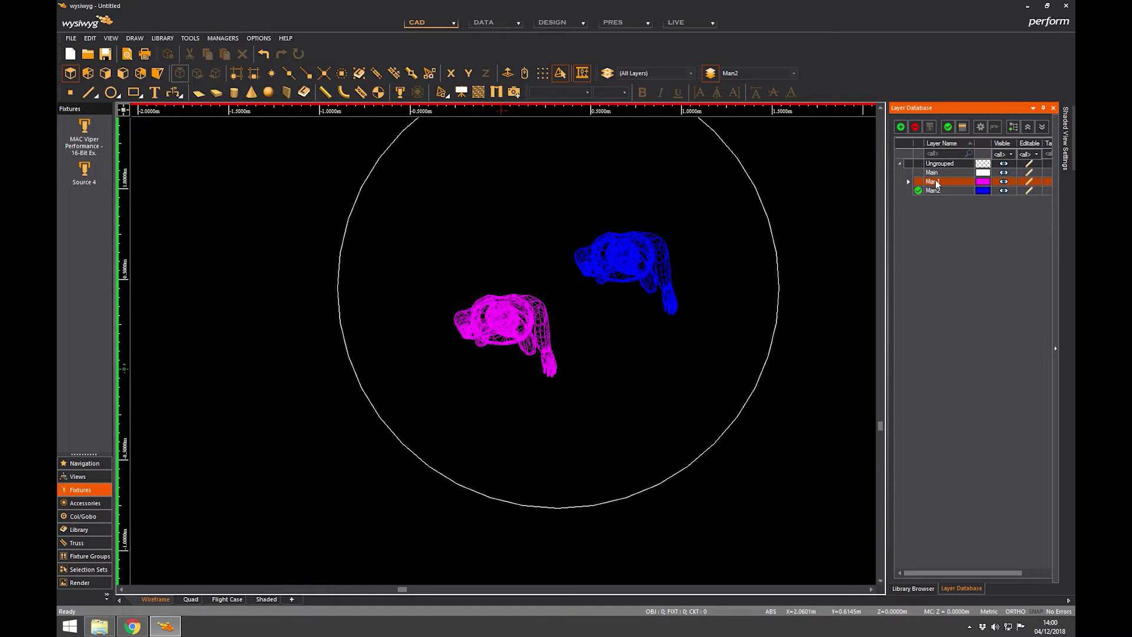
left_click(942, 172)
left_click(949, 127)
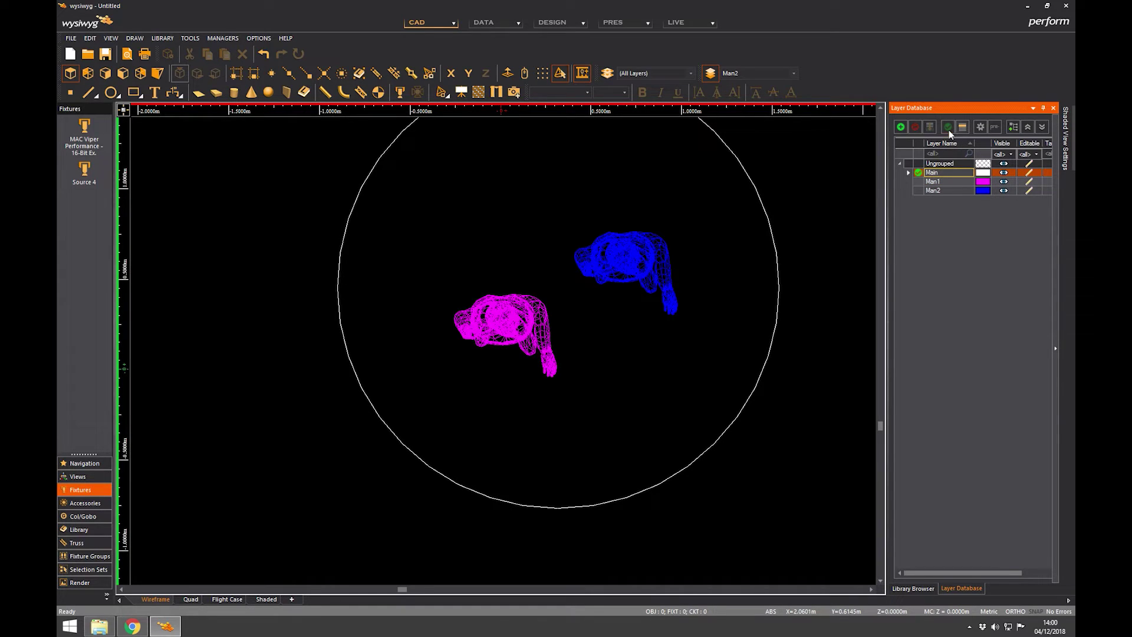
Group the Man1 and Man2 layers into a new group named Men.
left_click(937, 193)
left_click(940, 180, "ctrl")
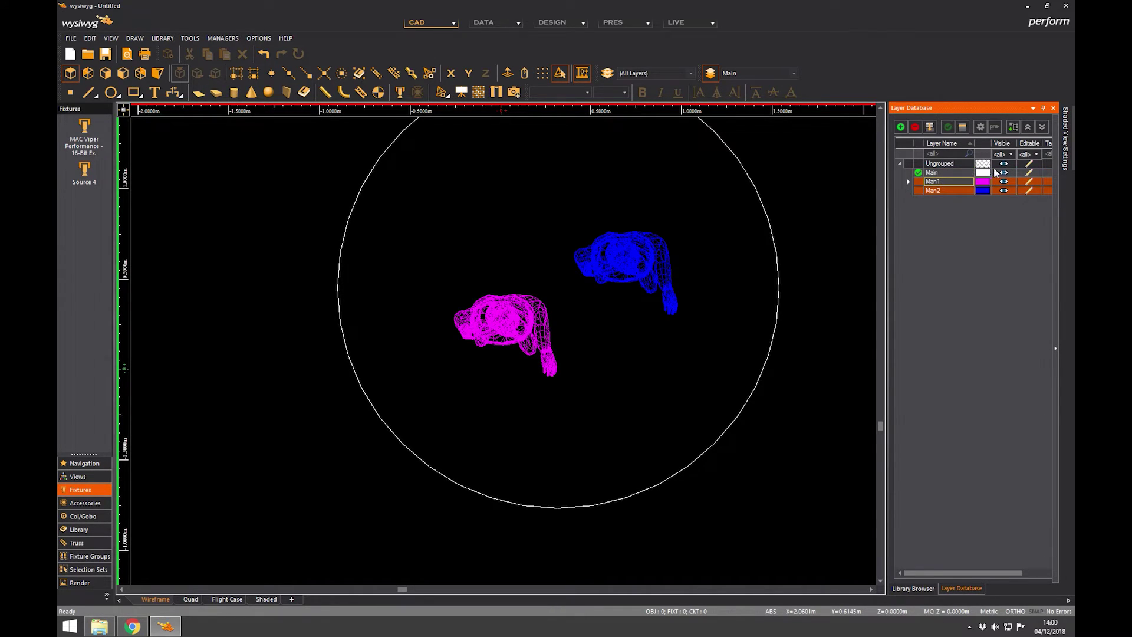
left_click(1014, 128)
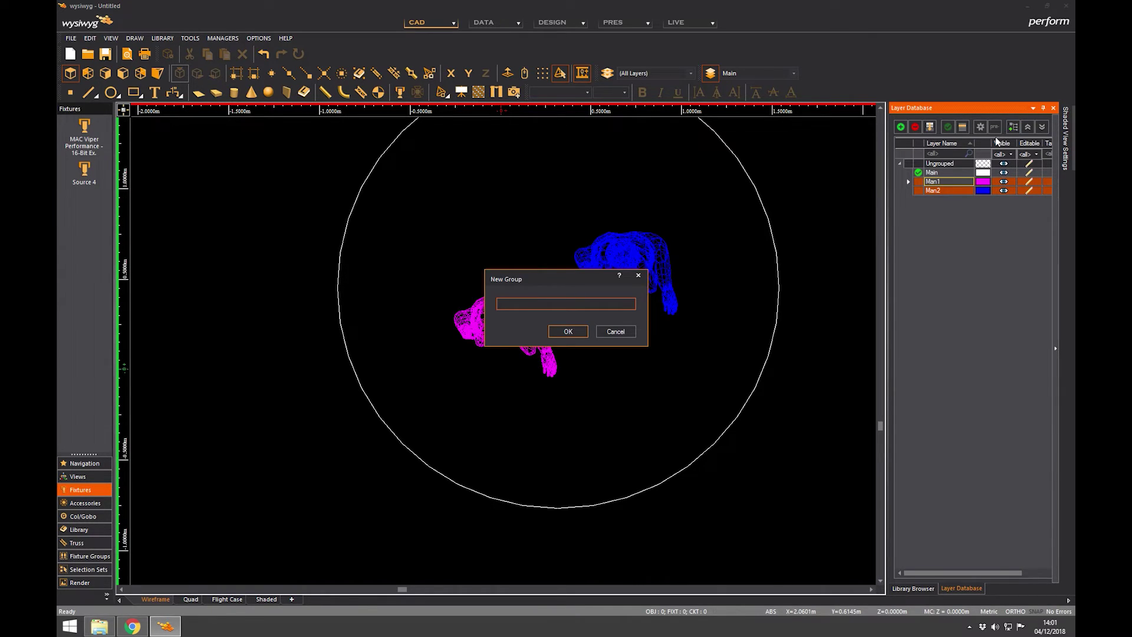
type("Men")
left_click(571, 331)
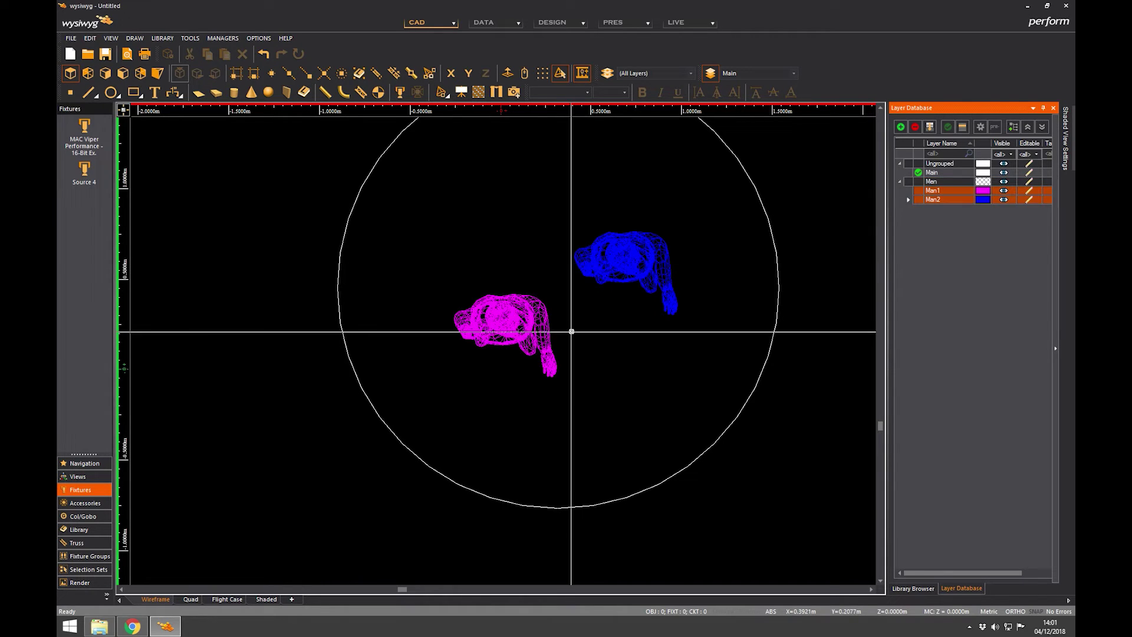
Verify the Men group hides and shows both figures together, leaving them visible.
left_click(950, 216)
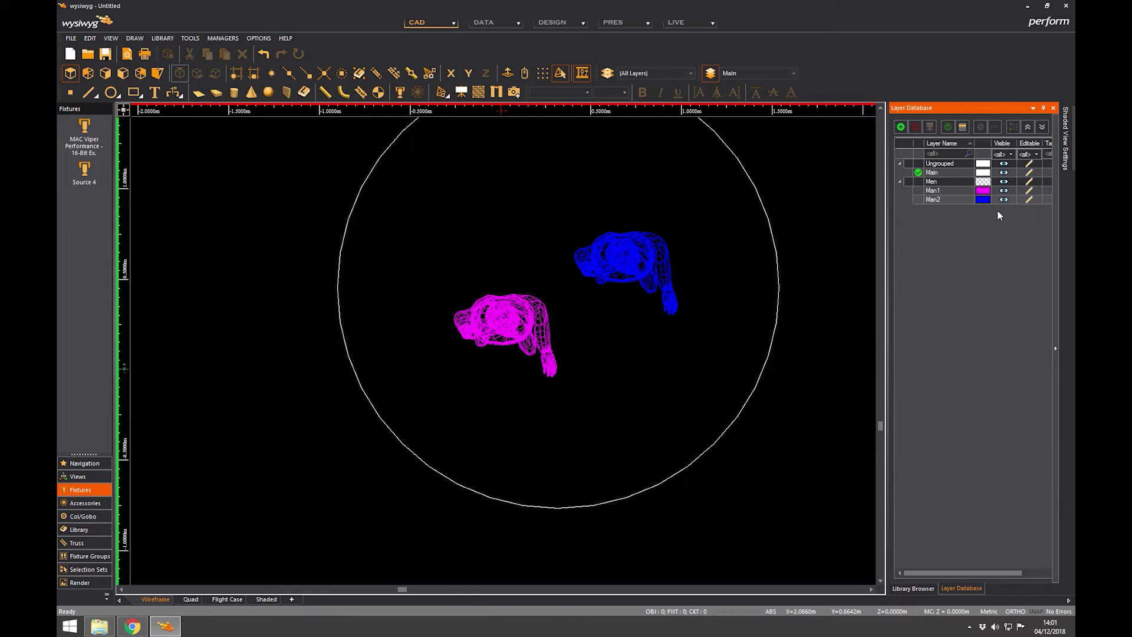
left_click(1004, 182)
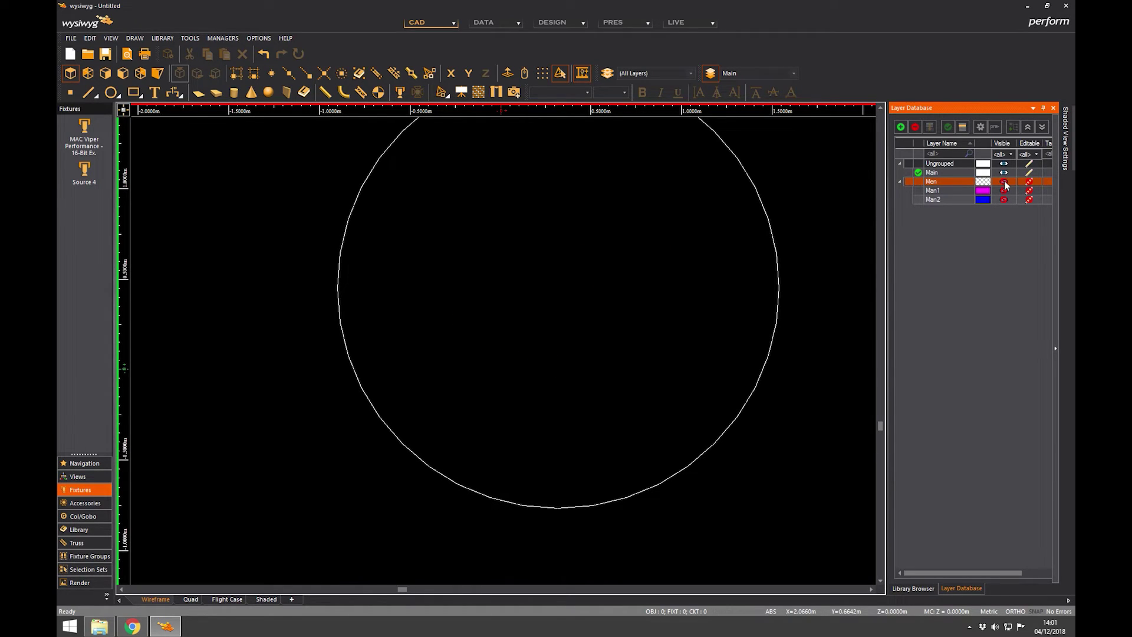
left_click(1005, 183)
left_click(1004, 183)
left_click(1005, 183)
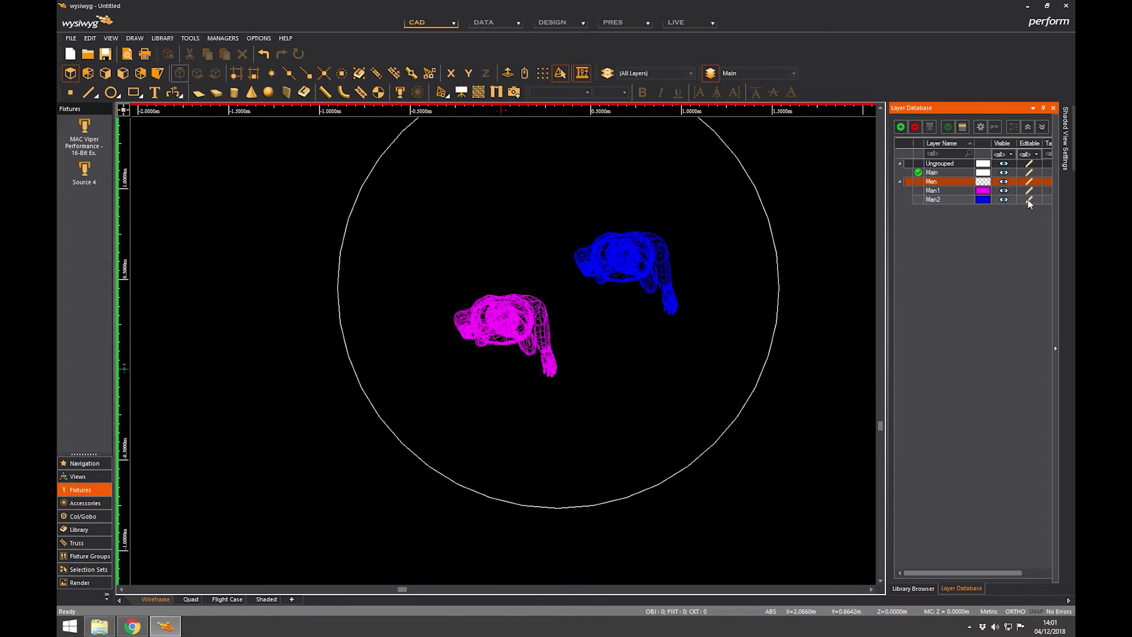
left_click_drag(1022, 573, 985, 557)
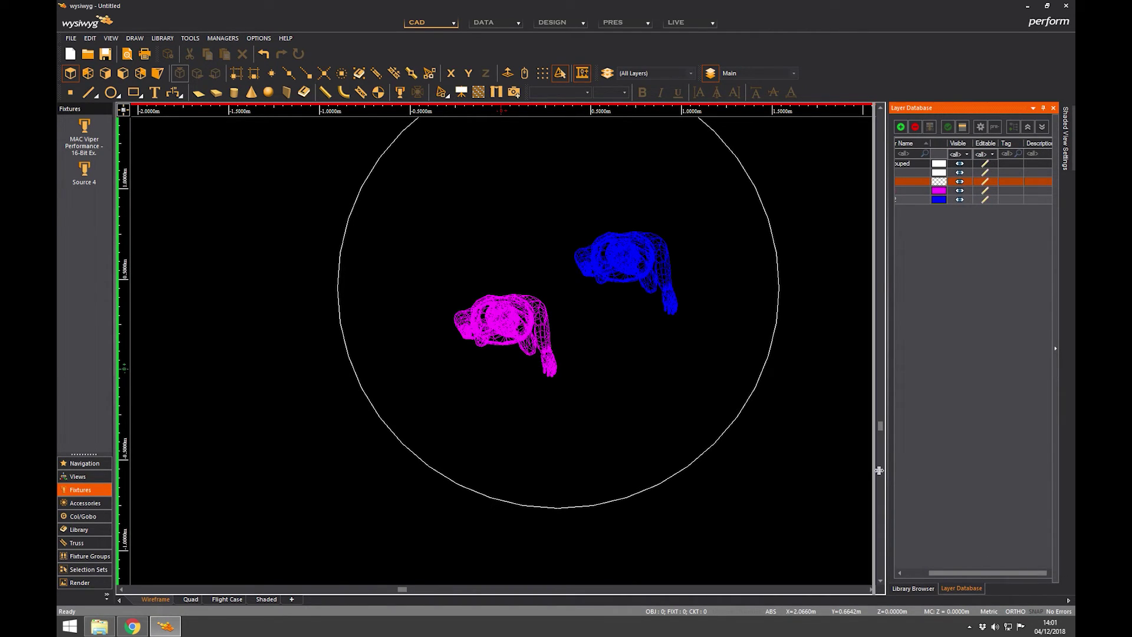
Lock the Men group against editing and confirm the Main circle remains selectable.
left_click_drag(879, 470, 648, 479)
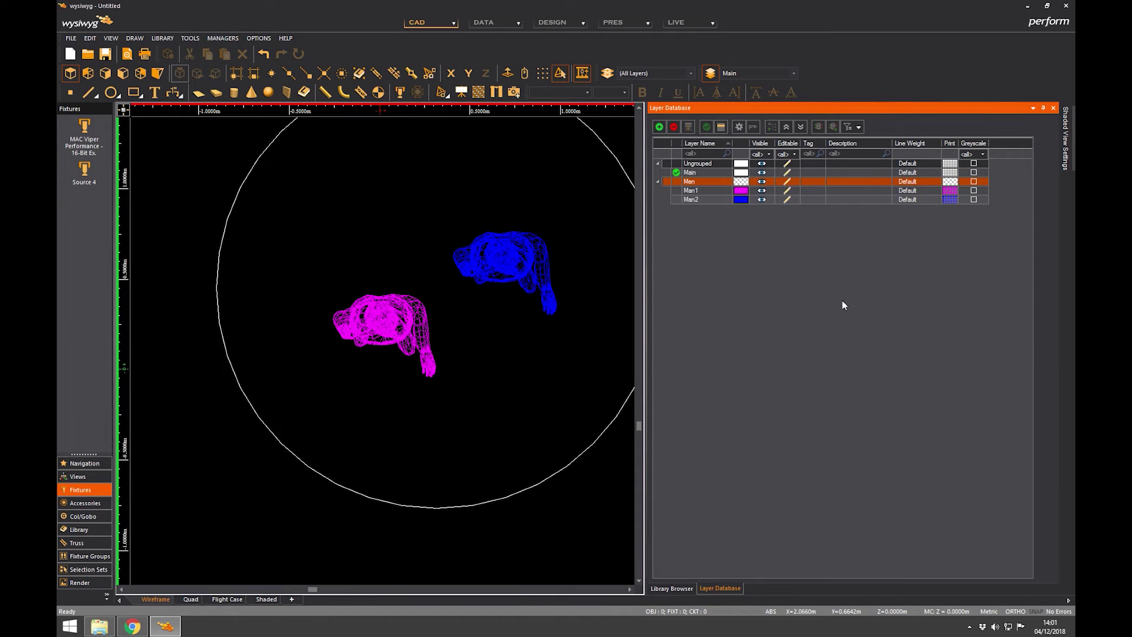
left_click(788, 182)
left_click_drag(439, 373, 312, 253)
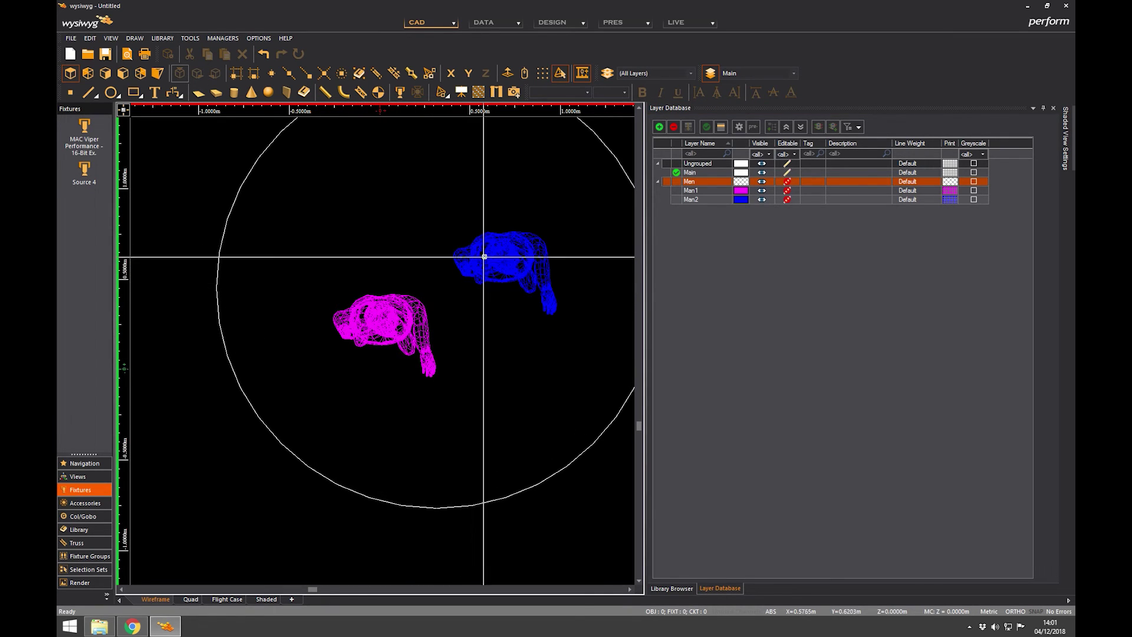
left_click(216, 277)
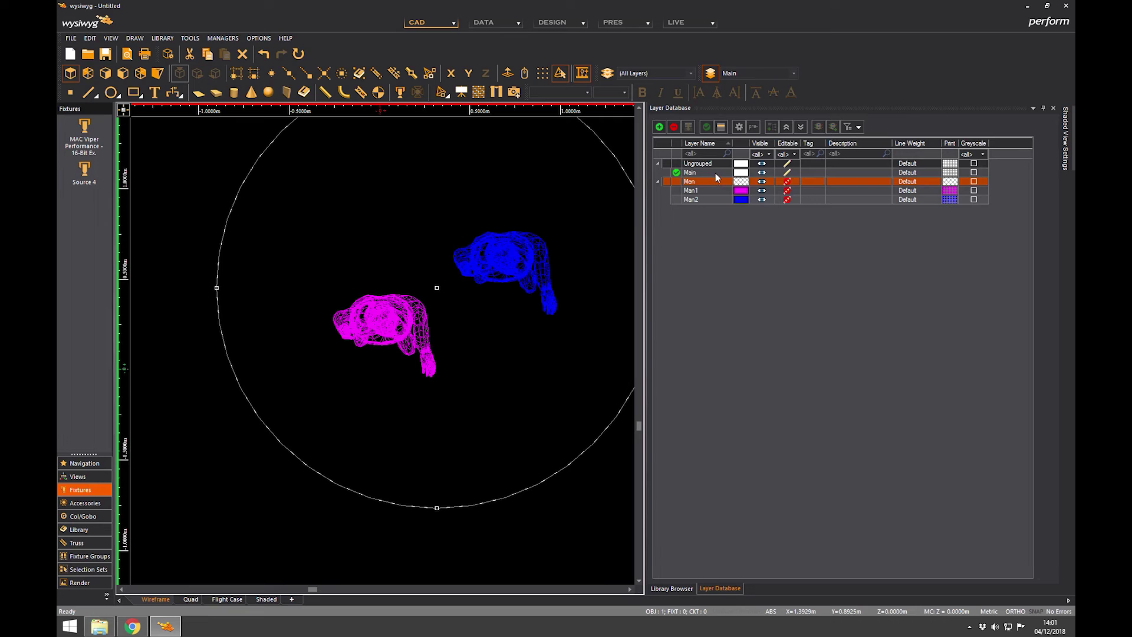
left_click(543, 331)
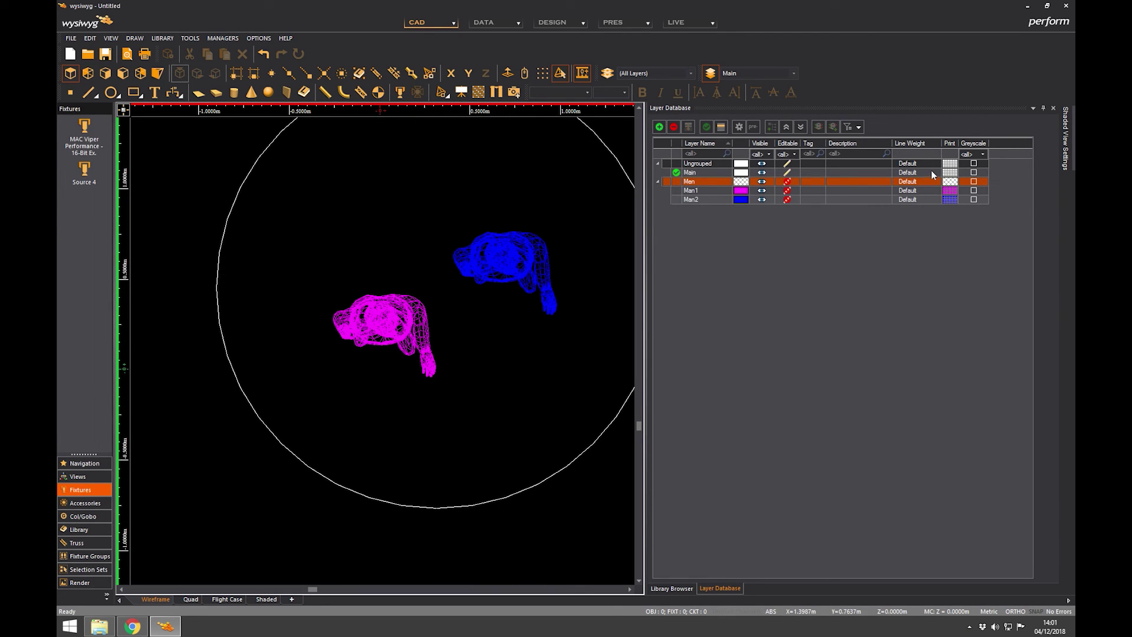
left_click(974, 182)
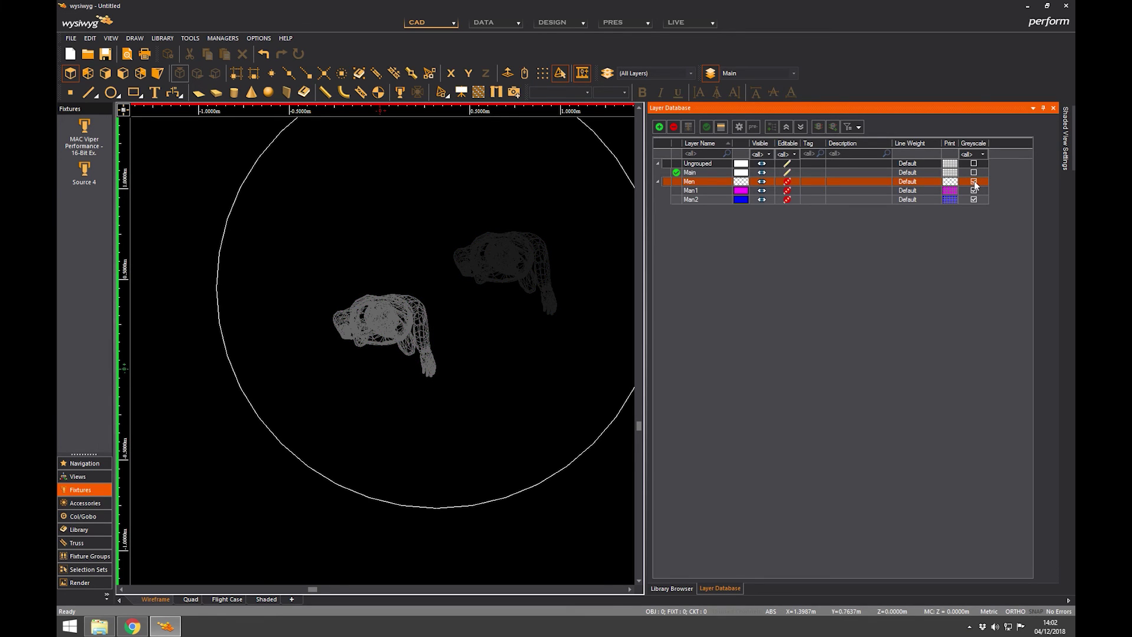
left_click(974, 181)
left_click(975, 181)
left_click(975, 181)
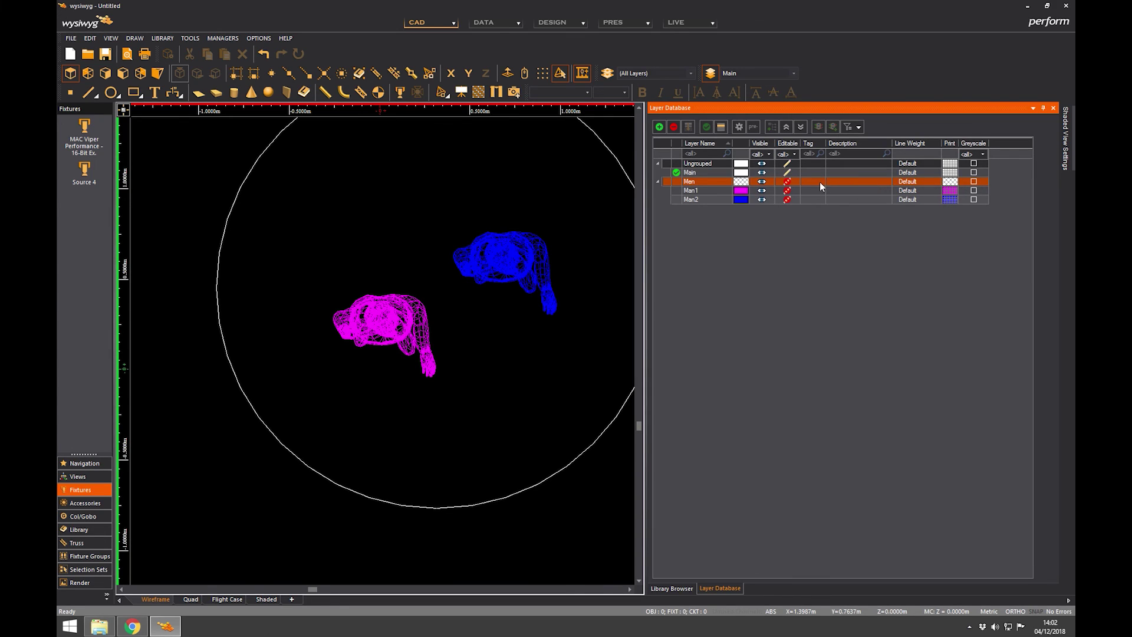